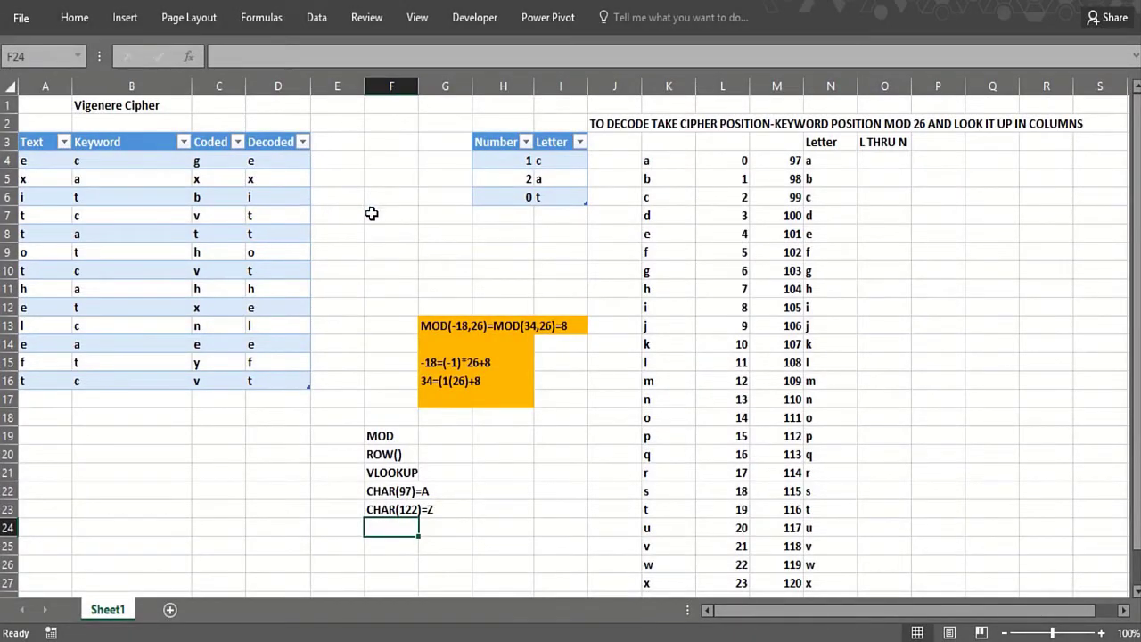
Review the function notes listing MOD, VLOOKUP and CHAR, including CHAR(97)=A and CHAR(122)=Z.
left_click(120, 118)
left_click(345, 267)
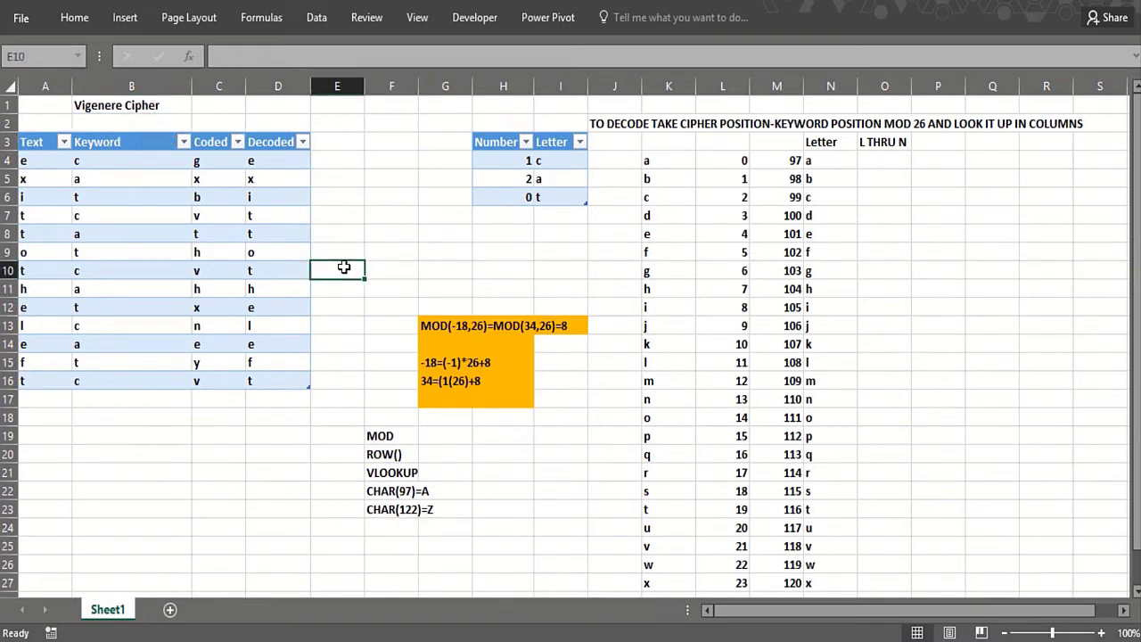
left_click(344, 438)
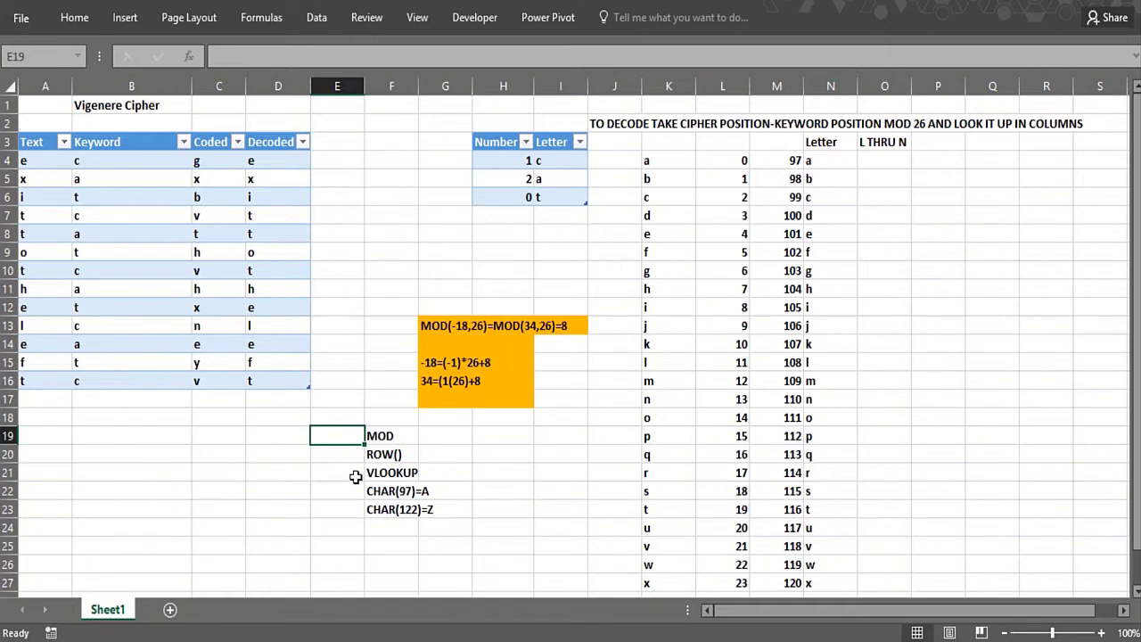
left_click(355, 475)
left_click(349, 493)
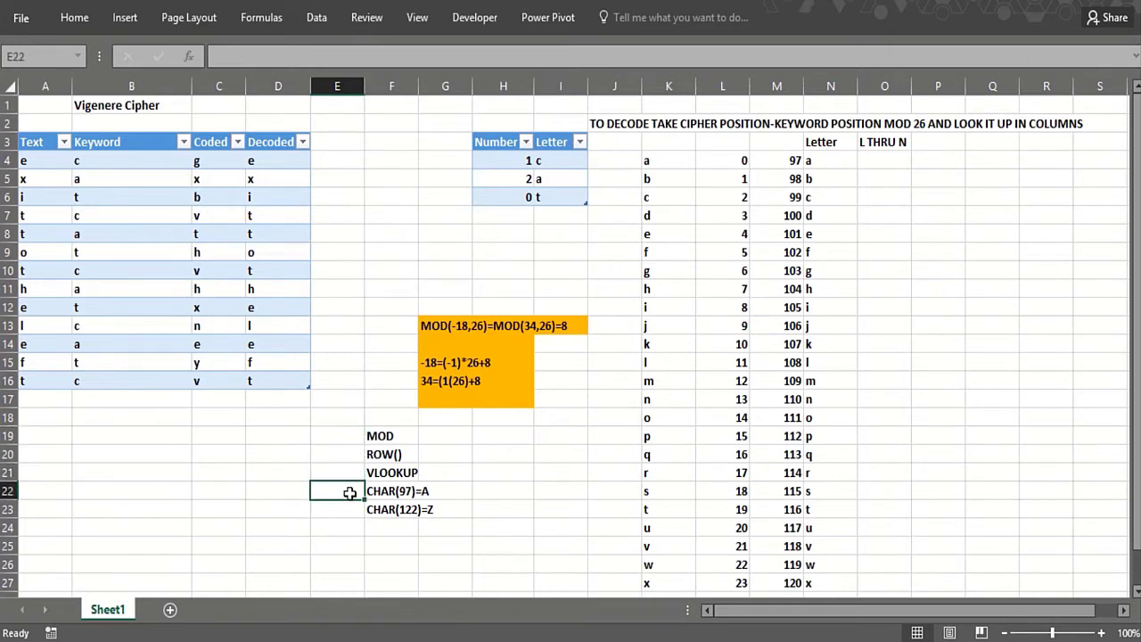
left_click(352, 511)
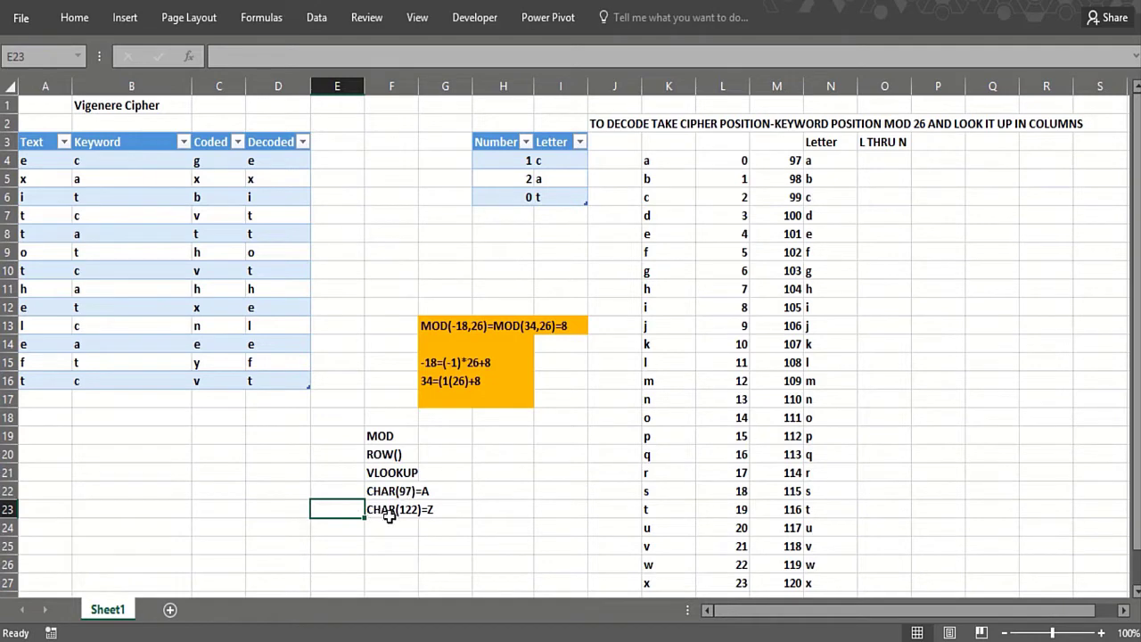
left_click(351, 420)
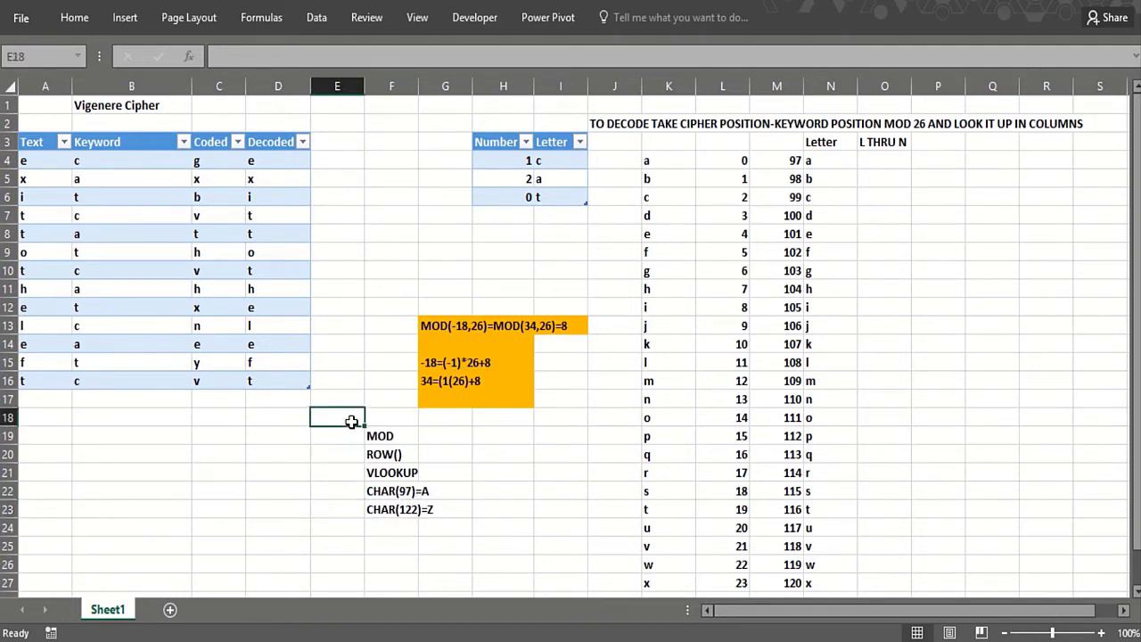
Inspect the keyword letters in the Number/Letter table's Letter column, starting with c.
left_click(499, 234)
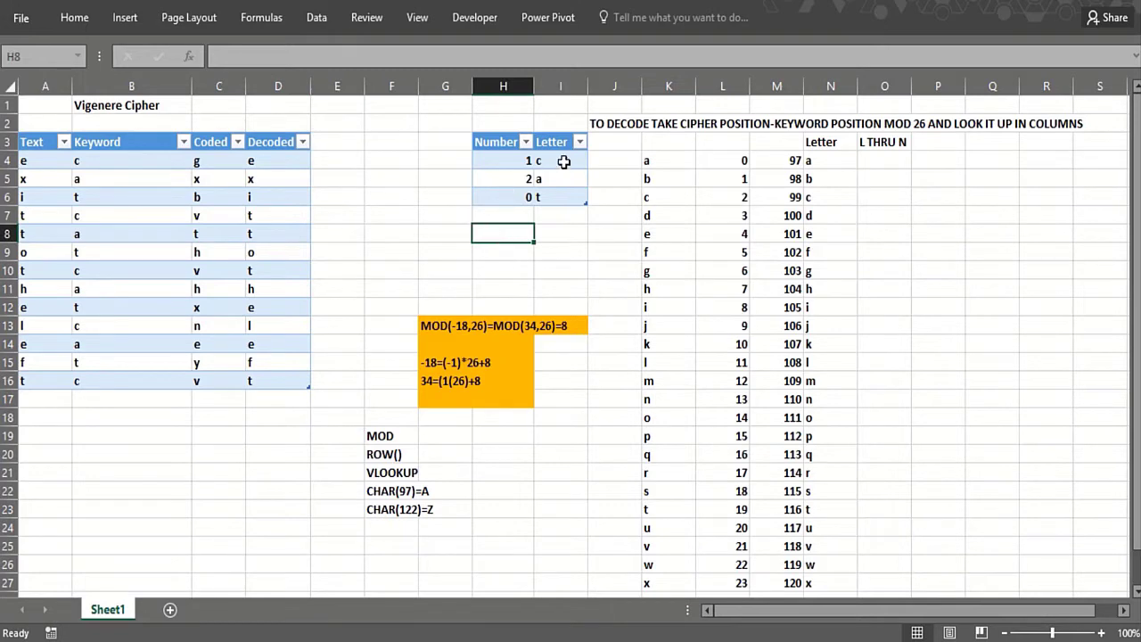
left_click(564, 161)
key("Down")
key("Down")
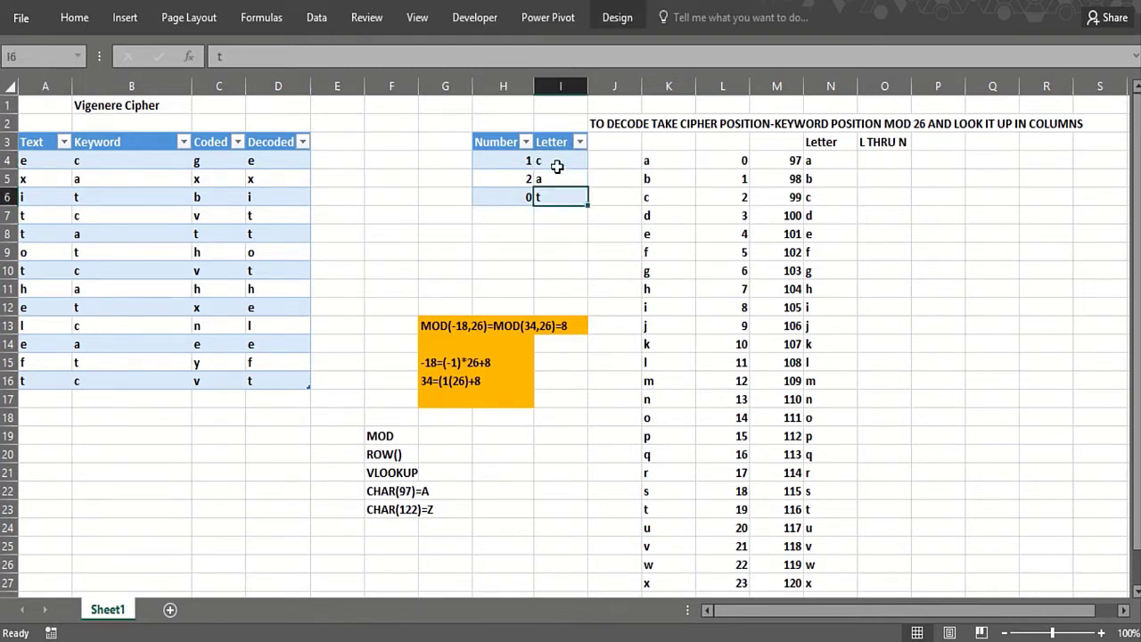
left_click(557, 164)
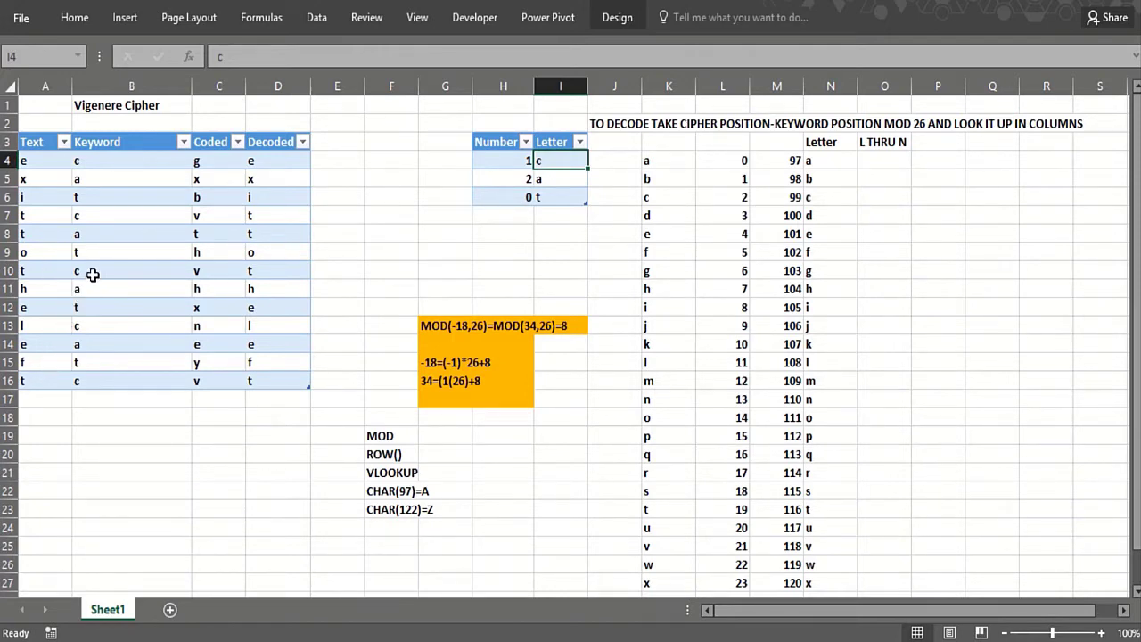
Step through the keyword formulas in column B from B4 down to B16.
left_click(134, 166)
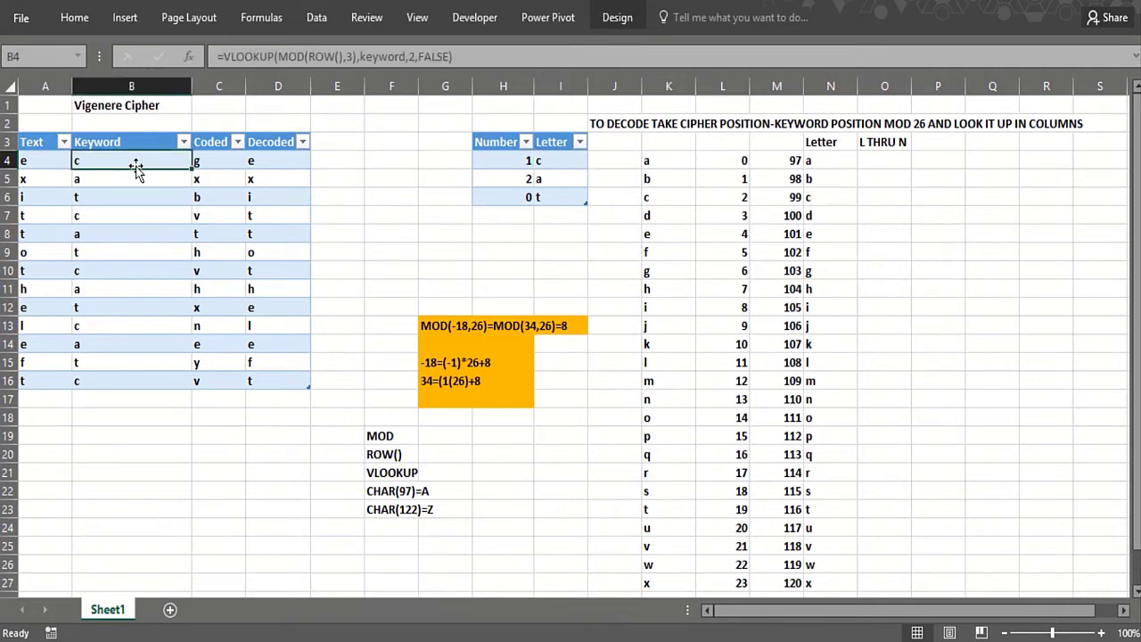
left_click(135, 201)
left_click(137, 159)
left_click(141, 194)
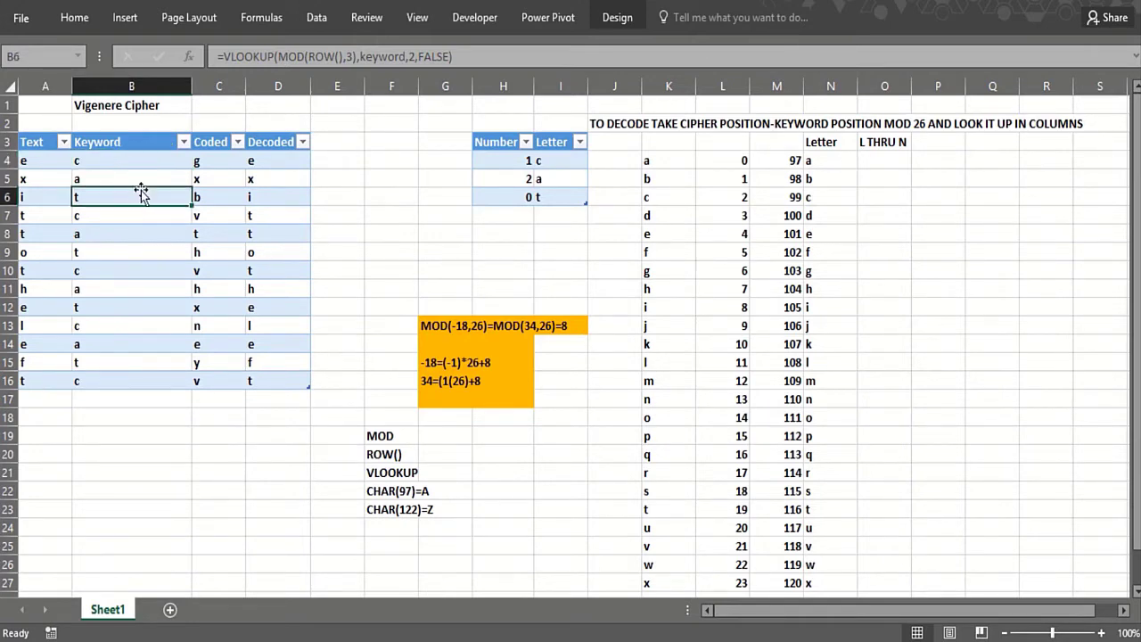
left_click(131, 166)
left_click(130, 194)
left_click(123, 223)
left_click(117, 380)
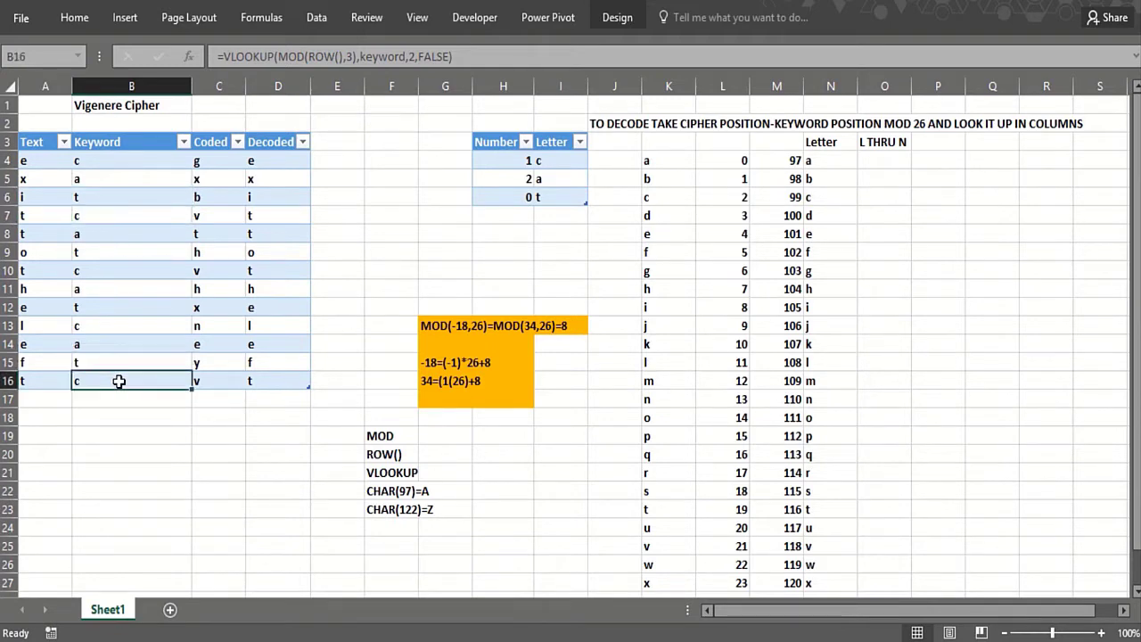
left_click(115, 165)
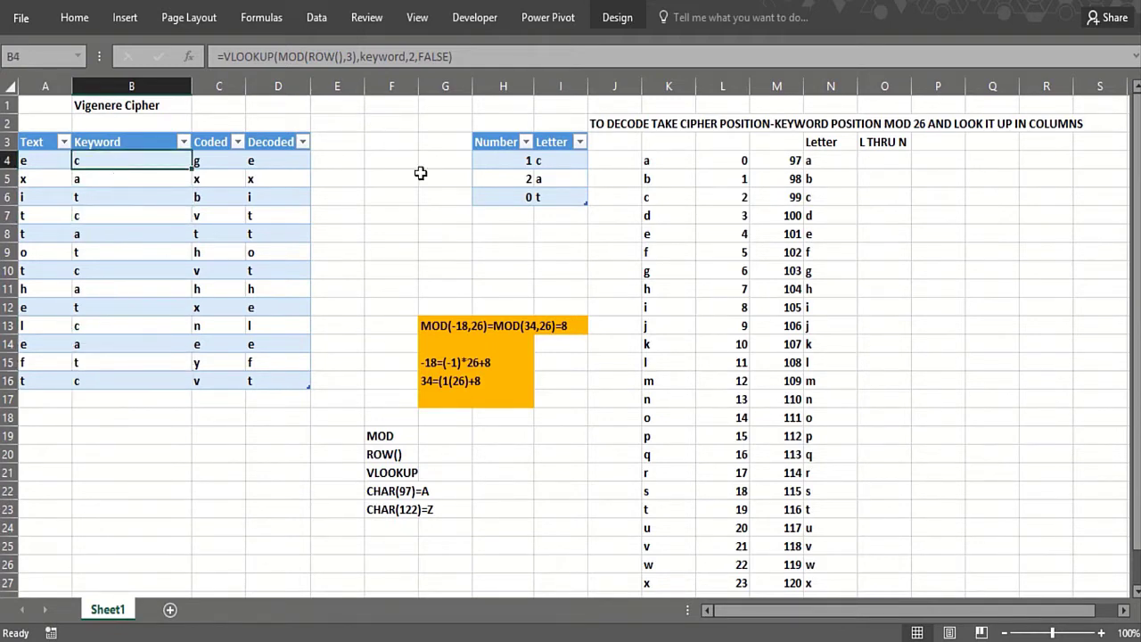
Examine letter positions in column L and CHAR formulas in column N, where CHAR(97) gives a.
left_click(717, 165)
left_click(716, 181)
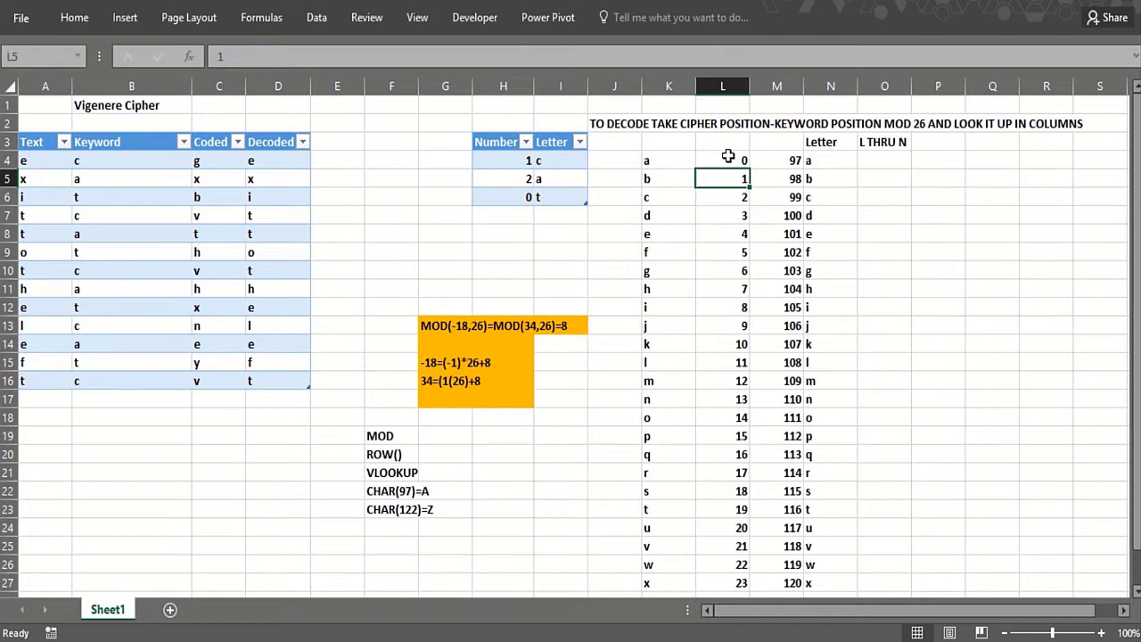
left_click(730, 157)
left_click(839, 162)
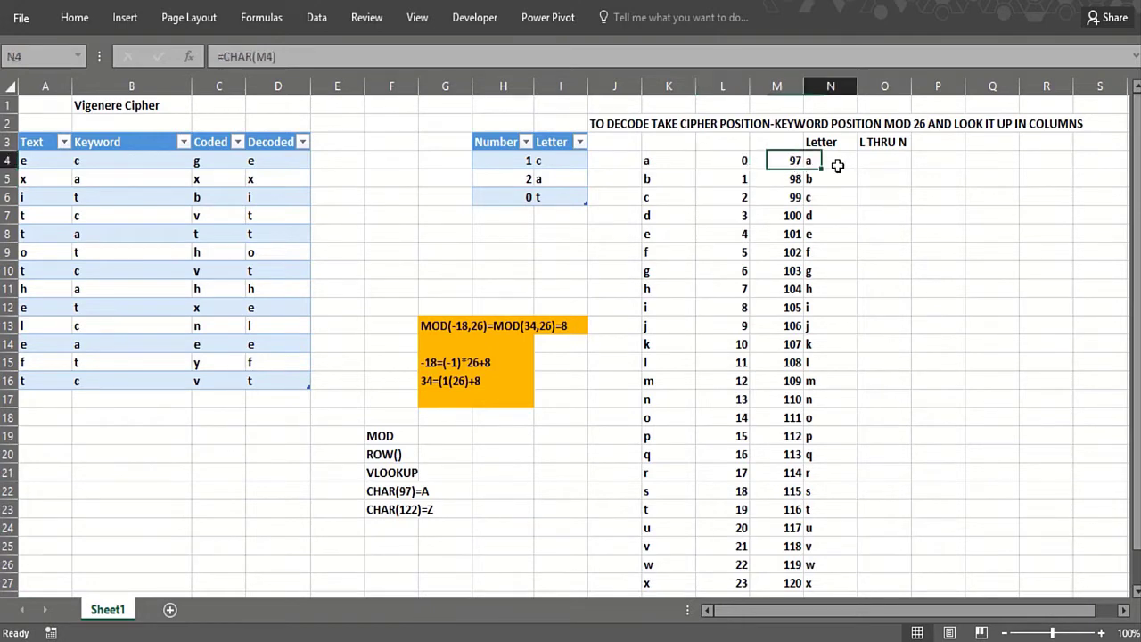
left_click(829, 178)
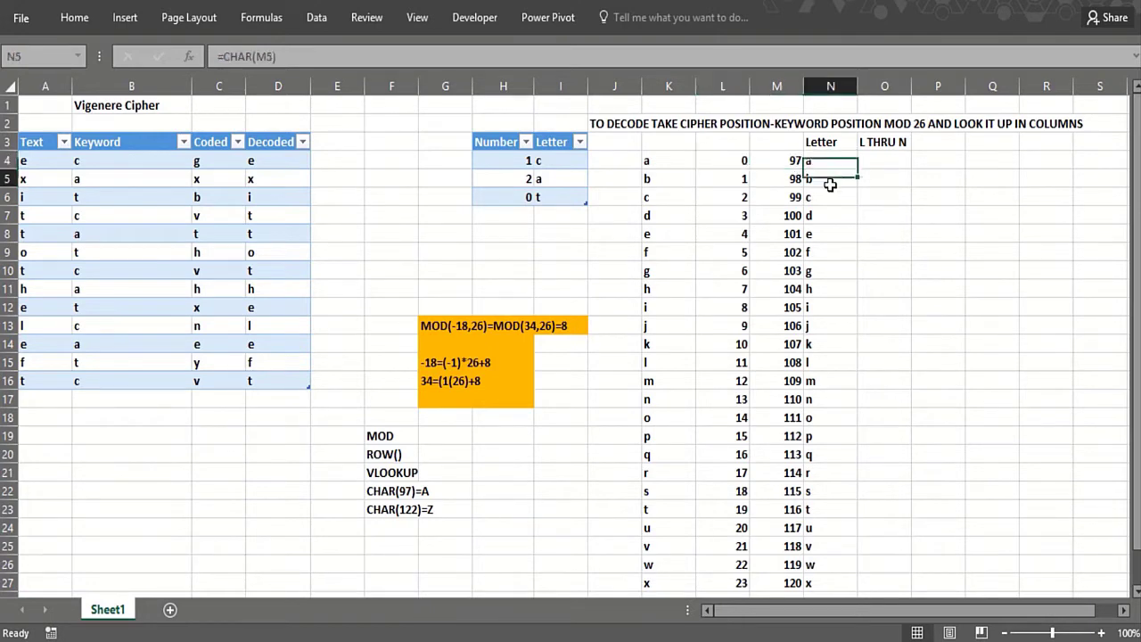
left_click(788, 166)
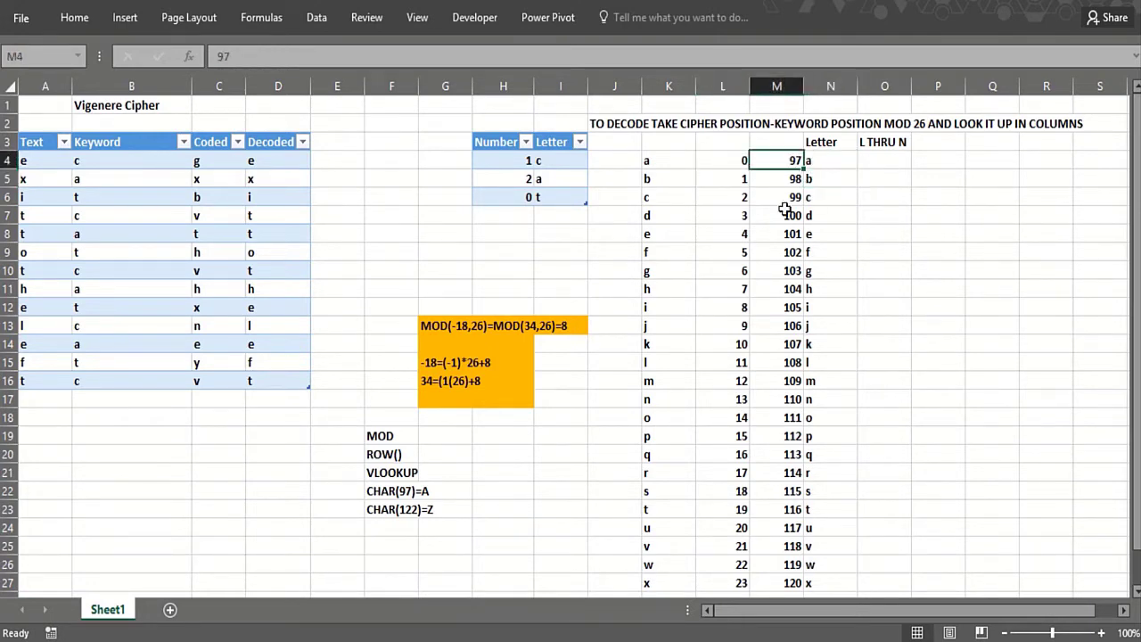
left_click(824, 158)
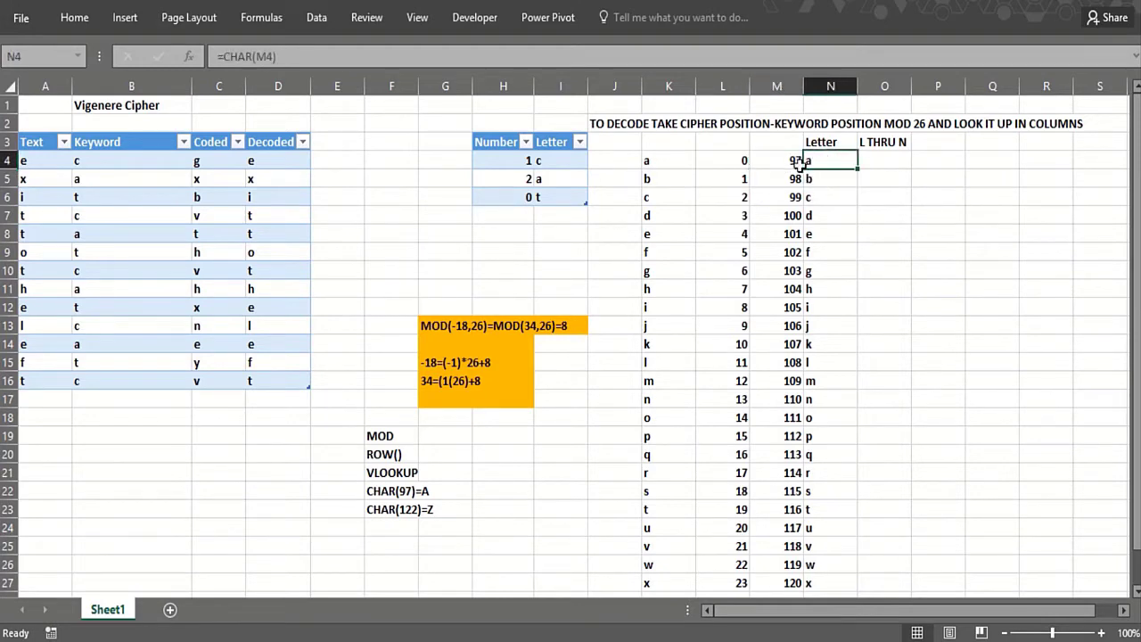
left_click(655, 166)
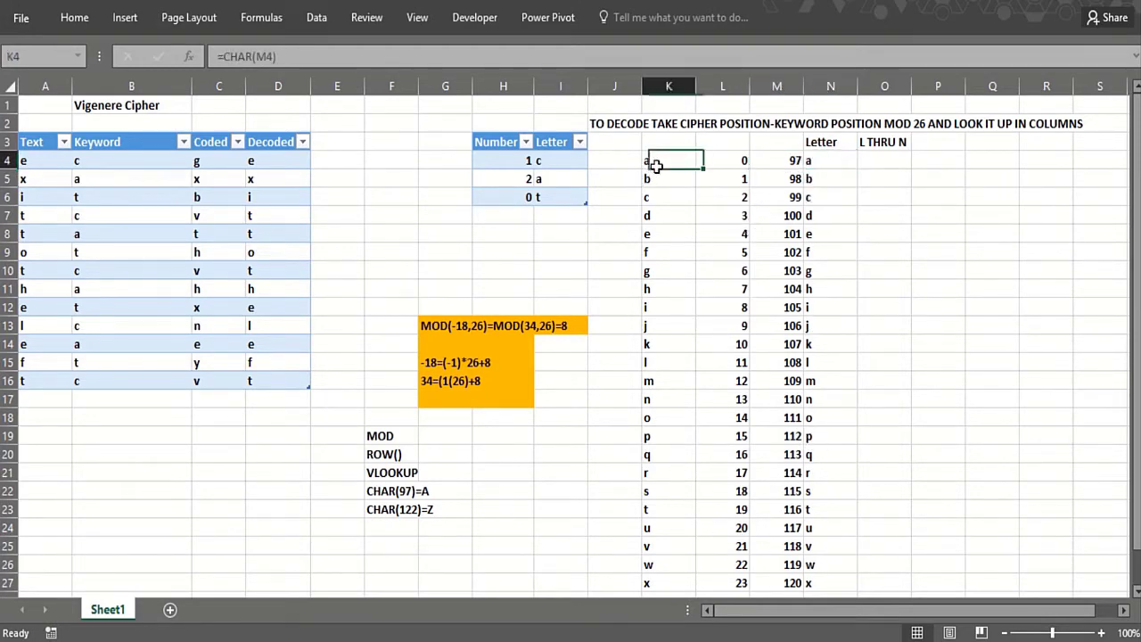
Recheck the keyword formulas in B4, B6 and B9 and the plaintext letter e in A4.
left_click(287, 456)
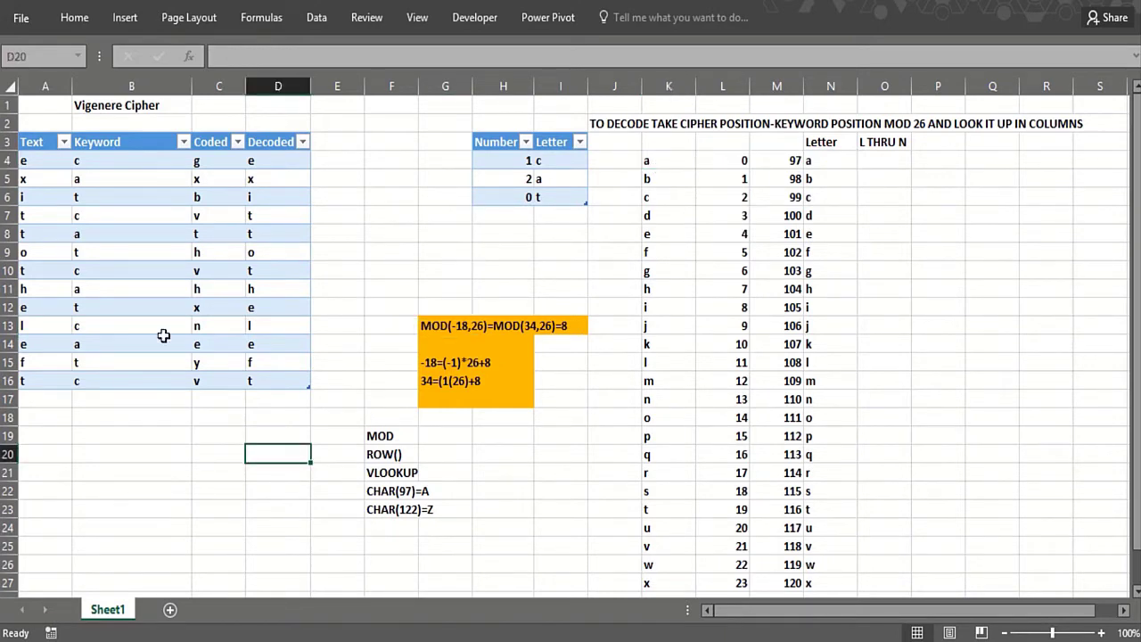
left_click(434, 208)
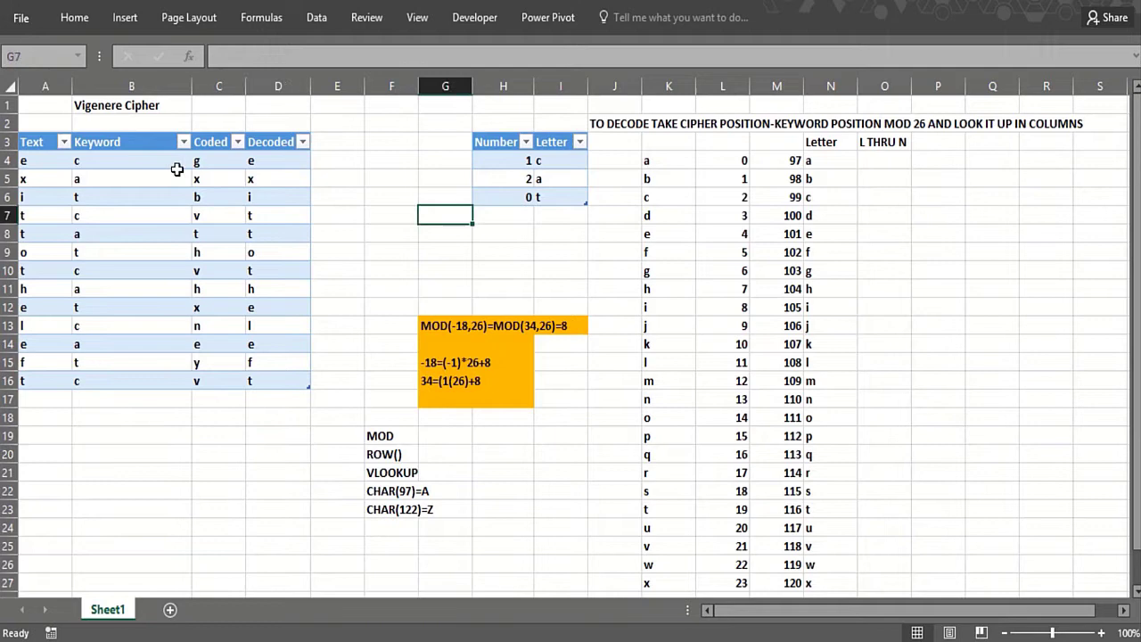
left_click(114, 160)
left_click(113, 197)
left_click(114, 251)
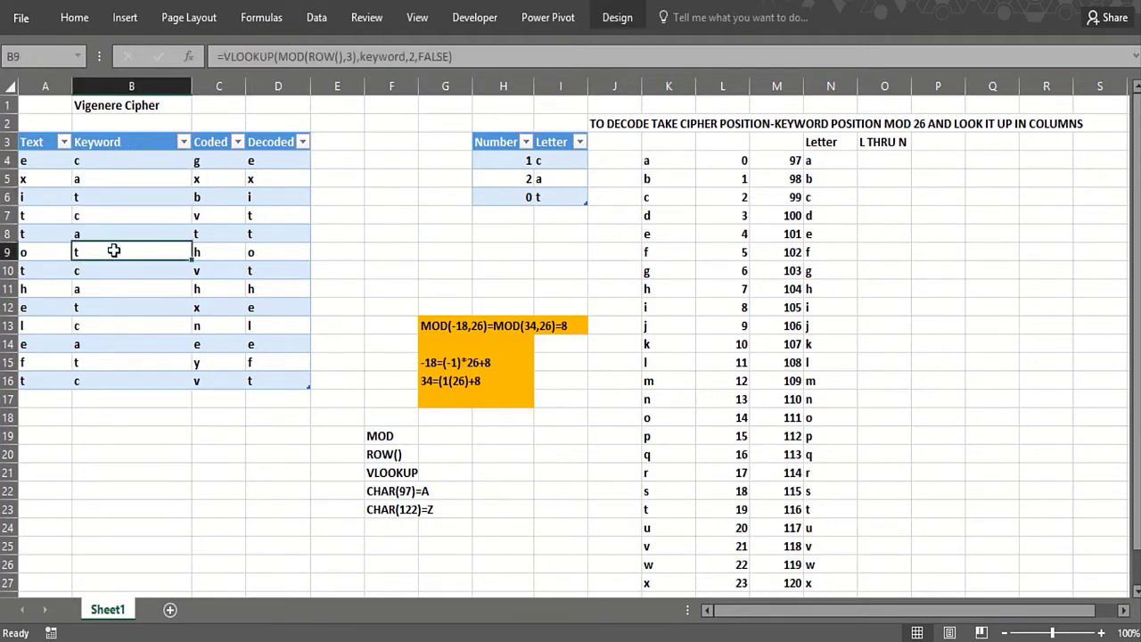
left_click(57, 161)
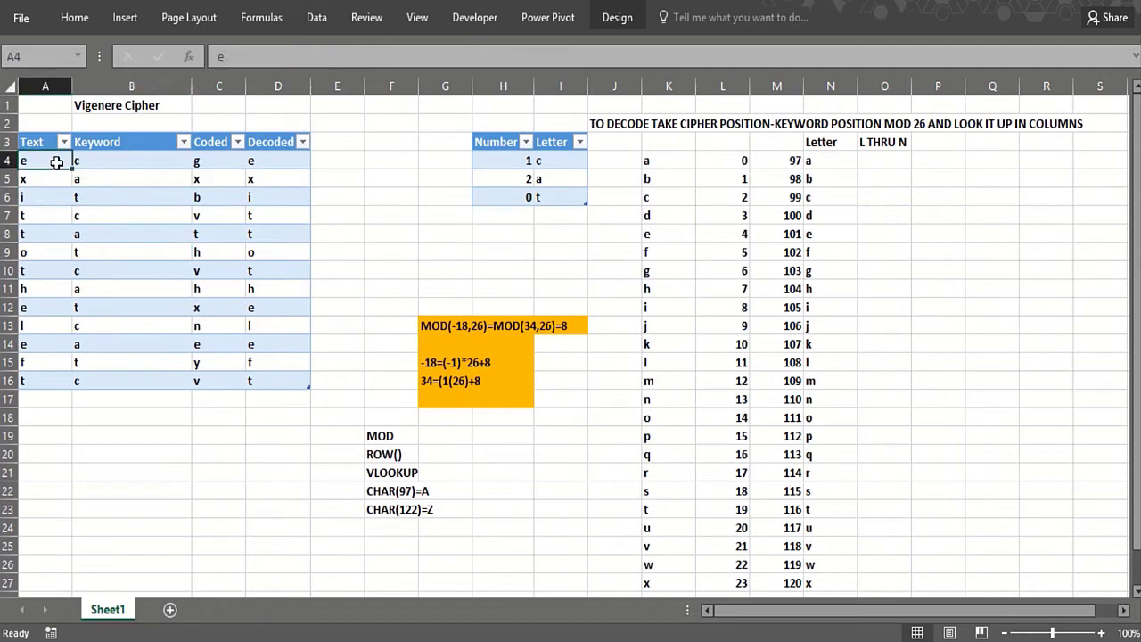
Review the B4 keyword formula, the nested VLOOKUP encoding in C4, and MOD(ROW(),3) in B9.
left_click(128, 164)
left_click(688, 200)
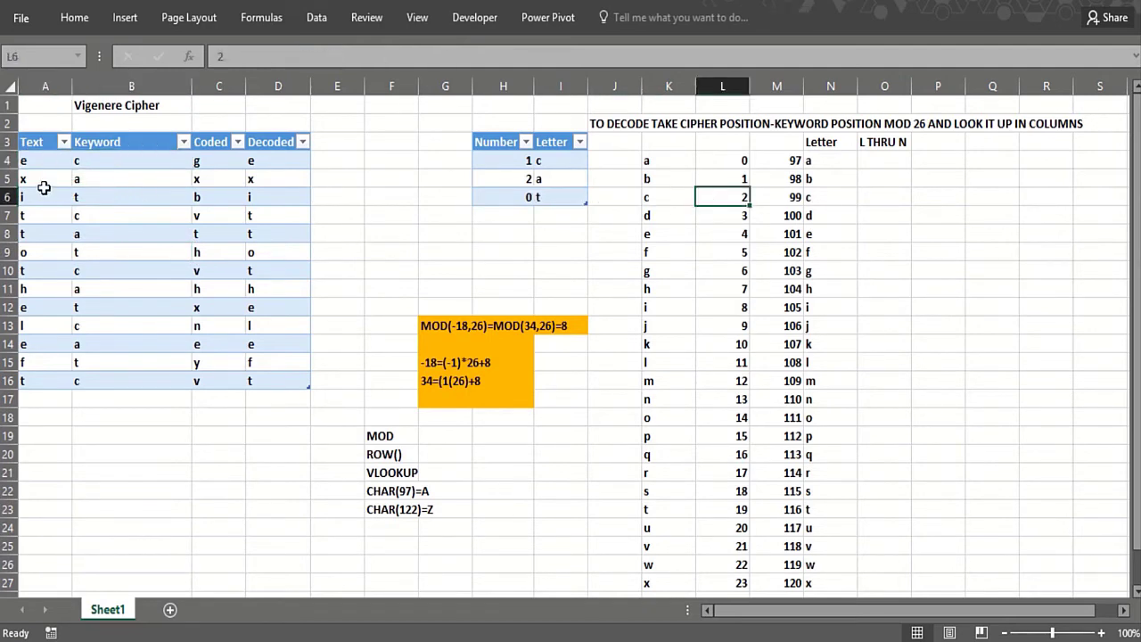
left_click(125, 165)
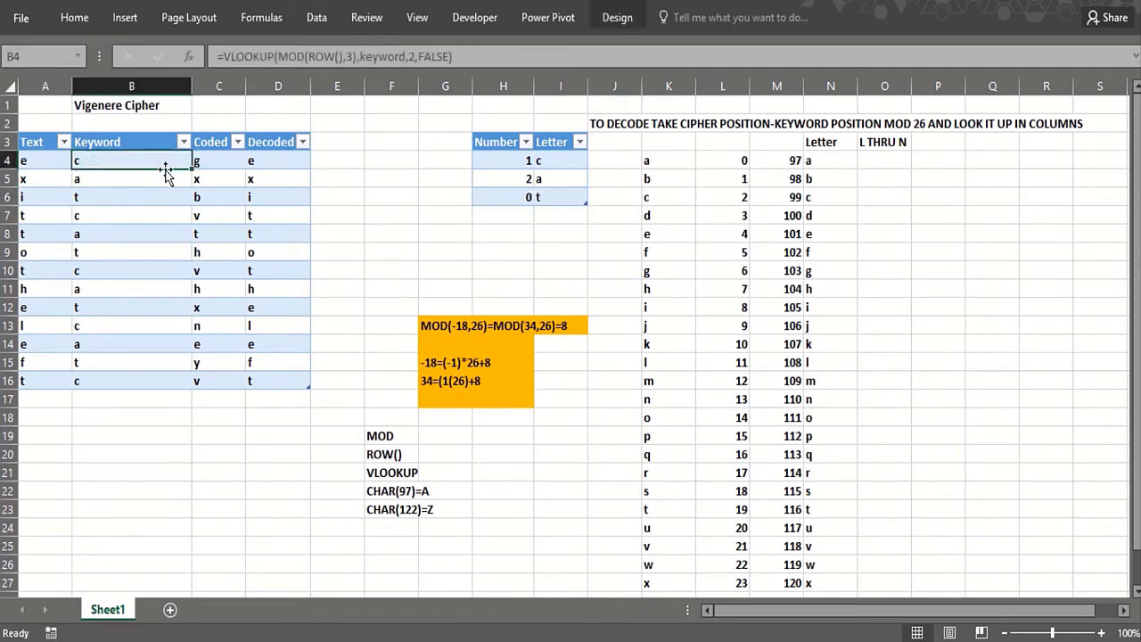
left_click(237, 167)
left_click(98, 254)
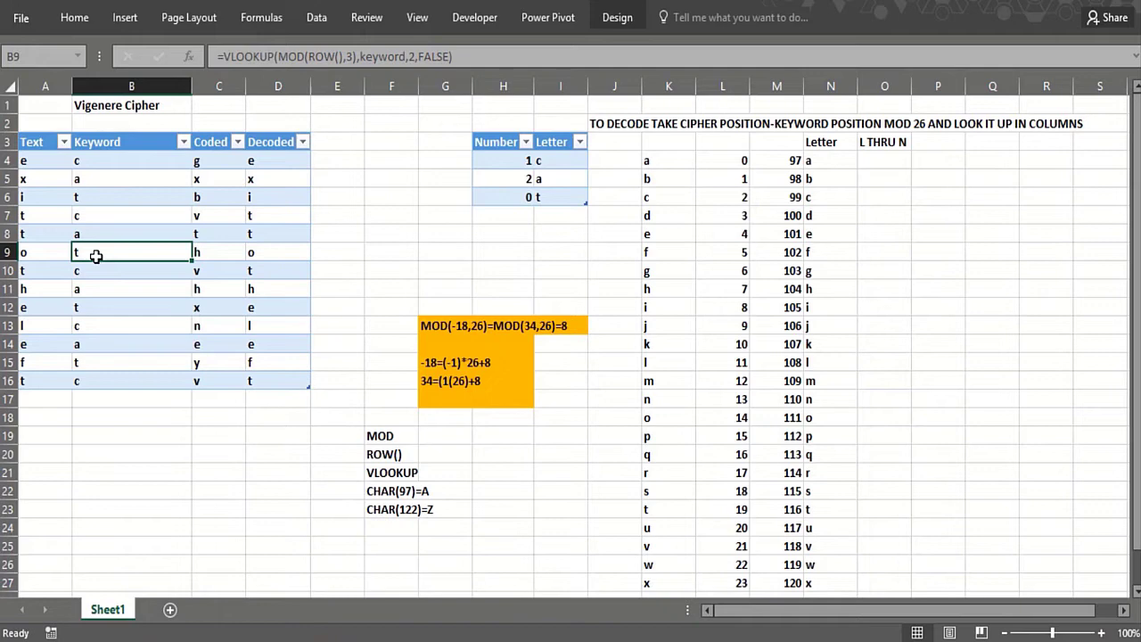
Enter =MOD(4,2) in G8 and =MOD(5,2) in G9, which returns 1.
left_click(440, 233)
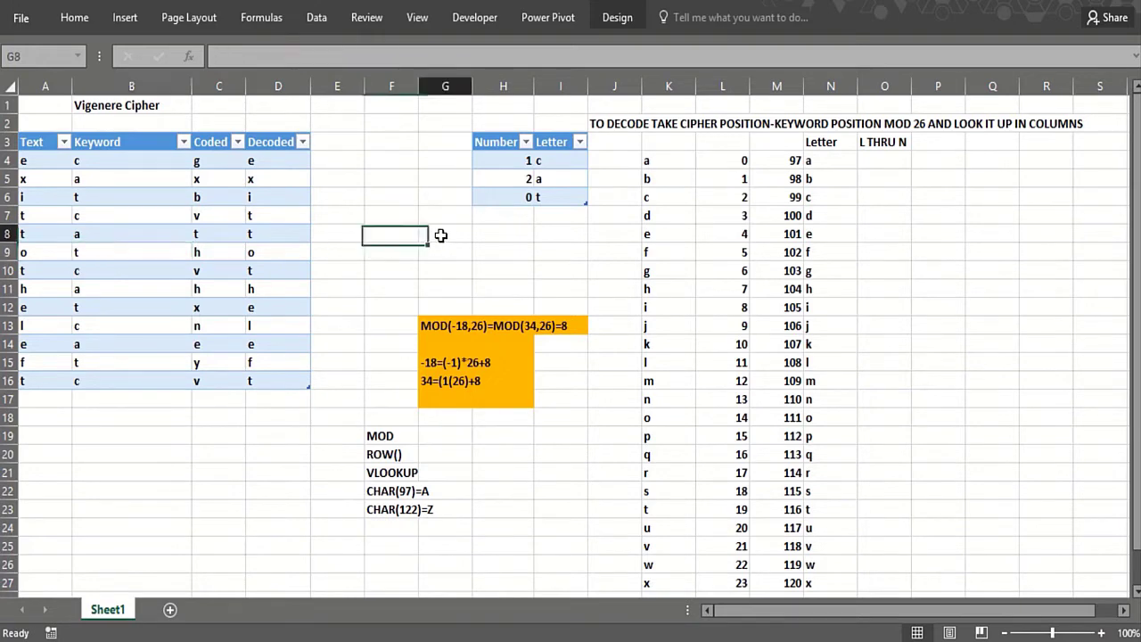
type("=M")
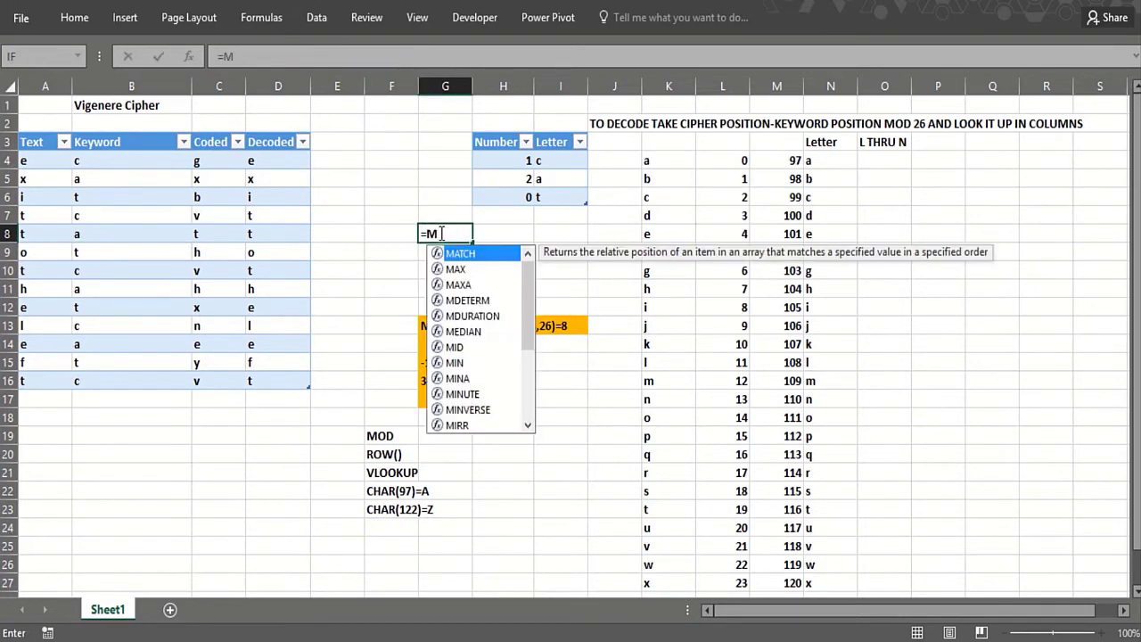
key("BackSpace")
type("MOD")
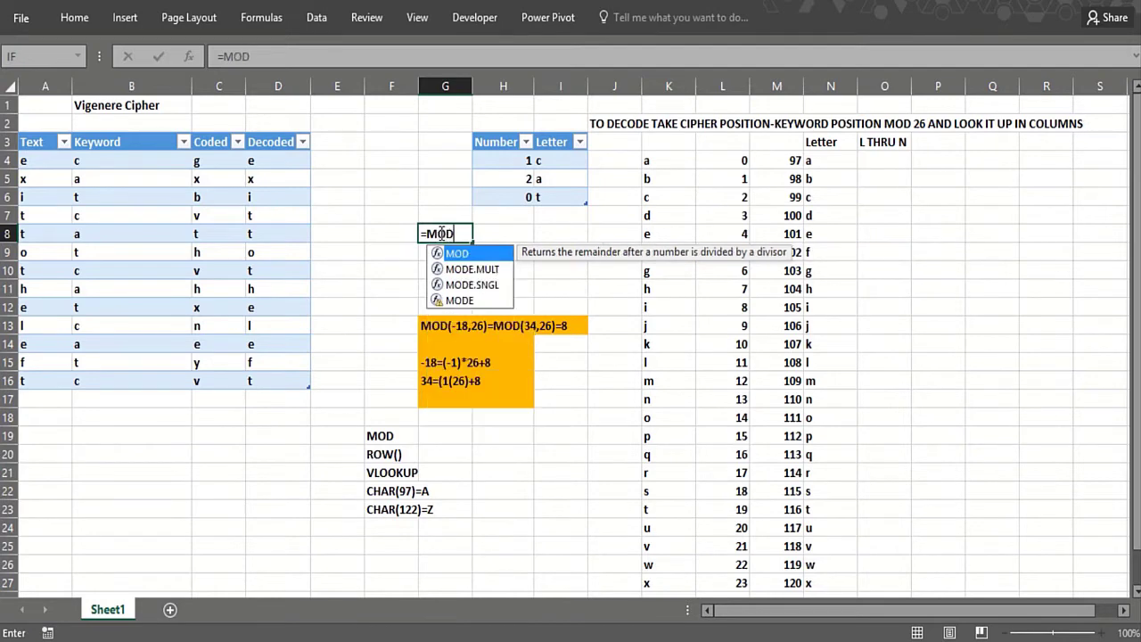
type("(4,2")
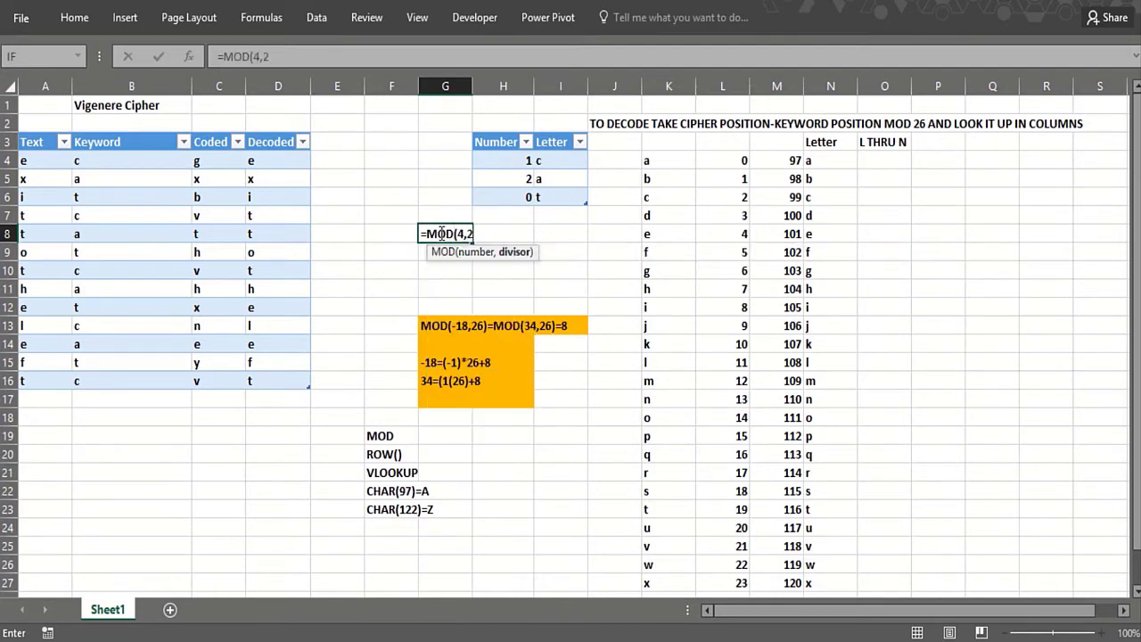
key("Return")
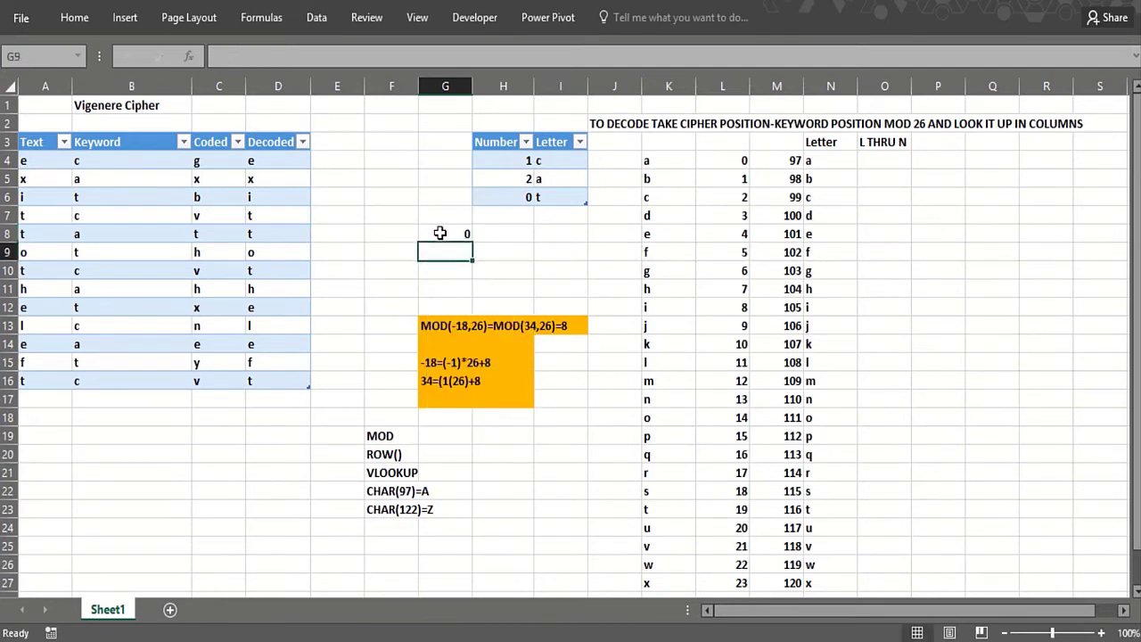
type("=MOD(")
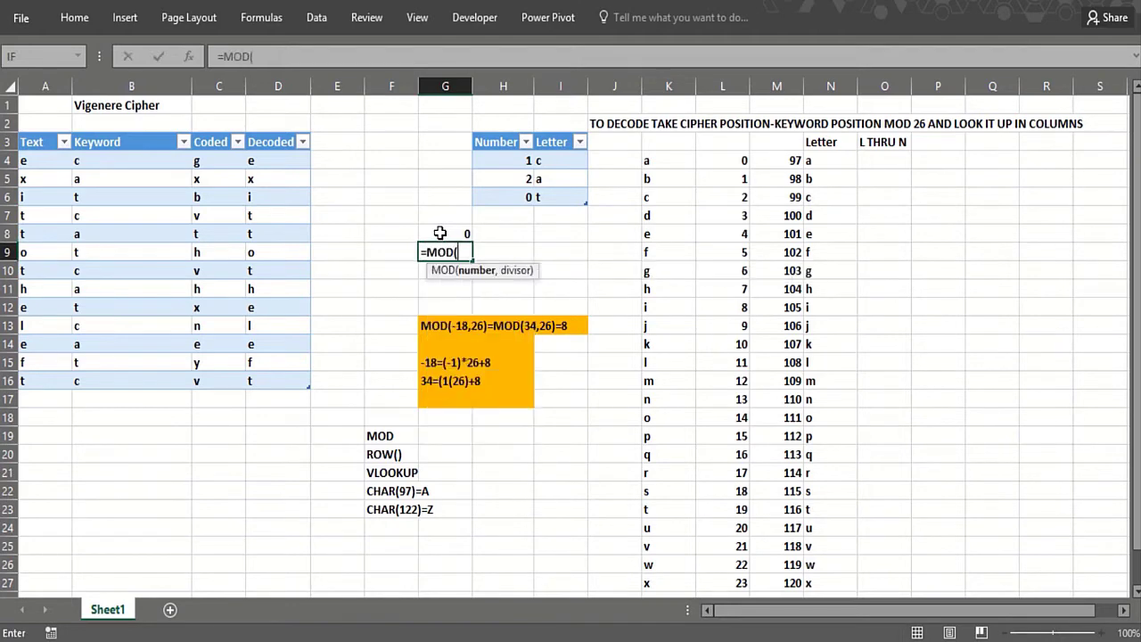
type("5,2")
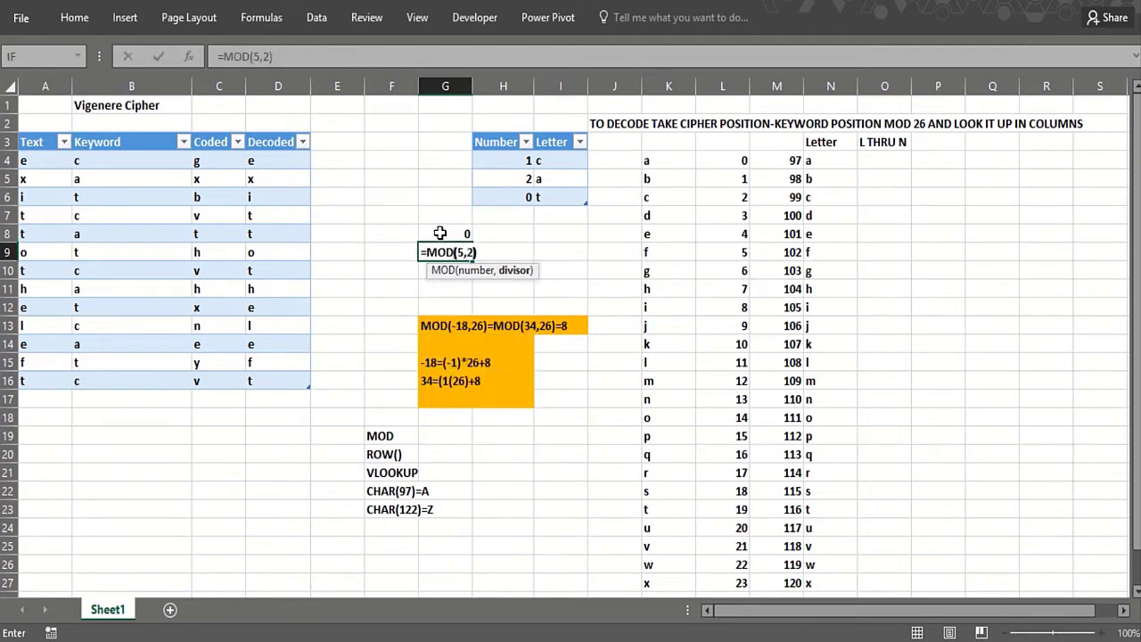
key("Return")
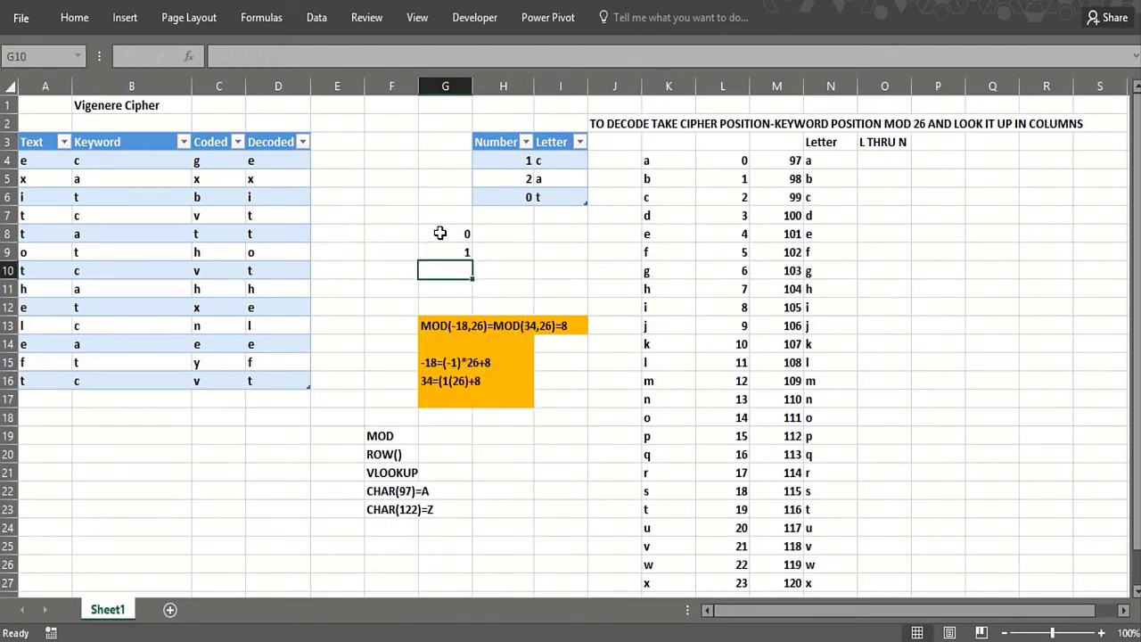
Enter =MOD(34,26) in H19 and =FORMULATEXT(H19) in I19 to display its formula.
left_click(476, 435)
type("=M")
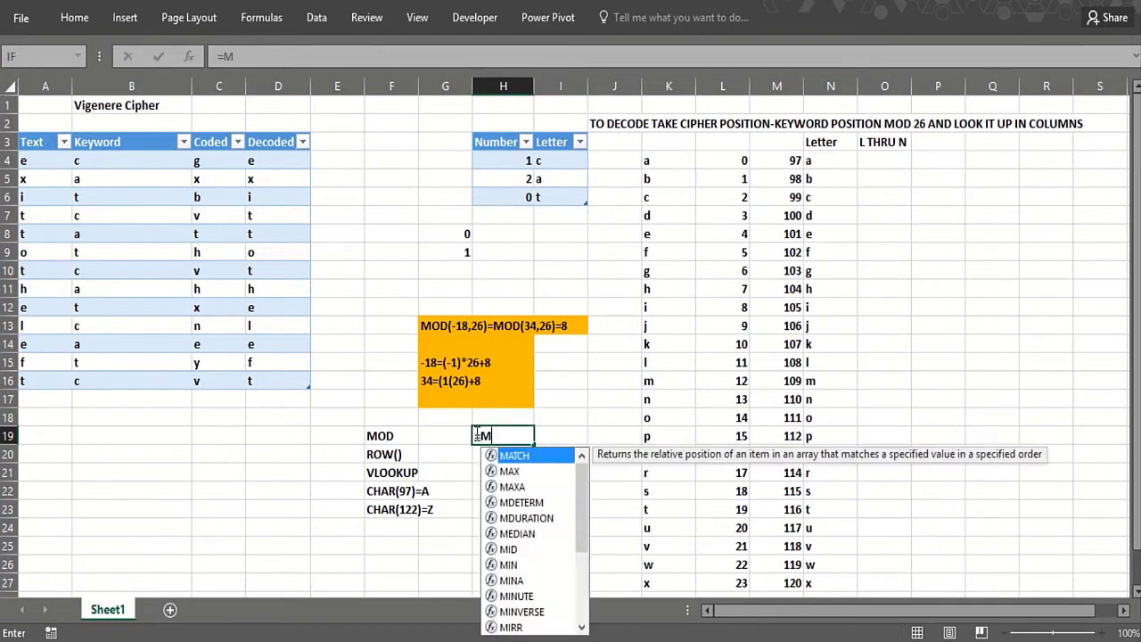
type("OD(34")
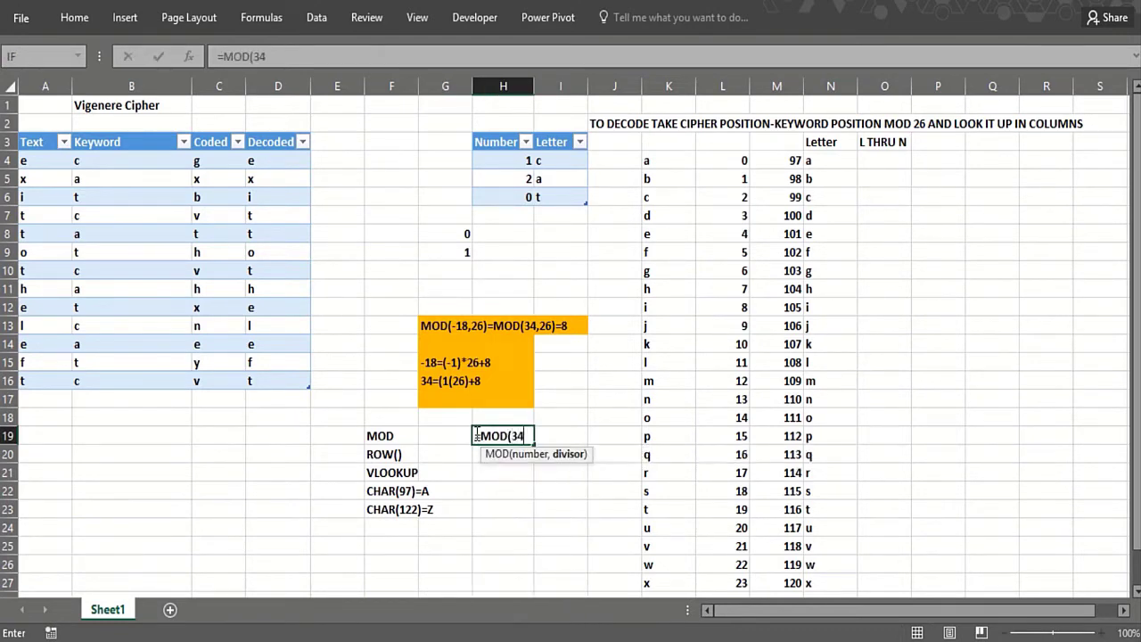
type(",26)")
key("ctrl+Return")
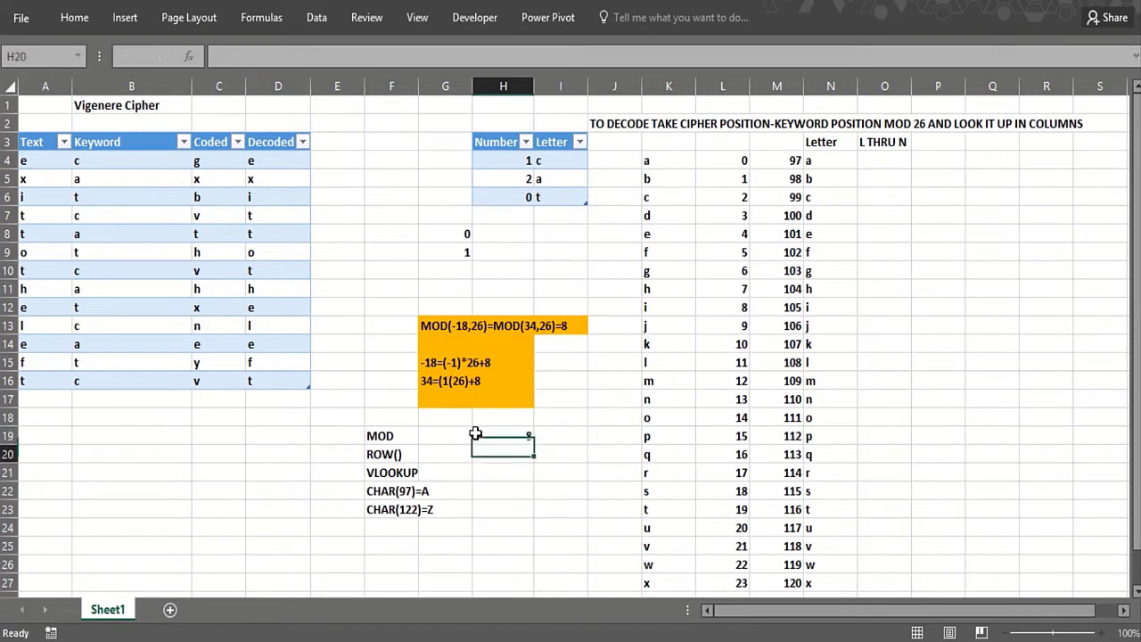
left_click(560, 442)
type("=FORM")
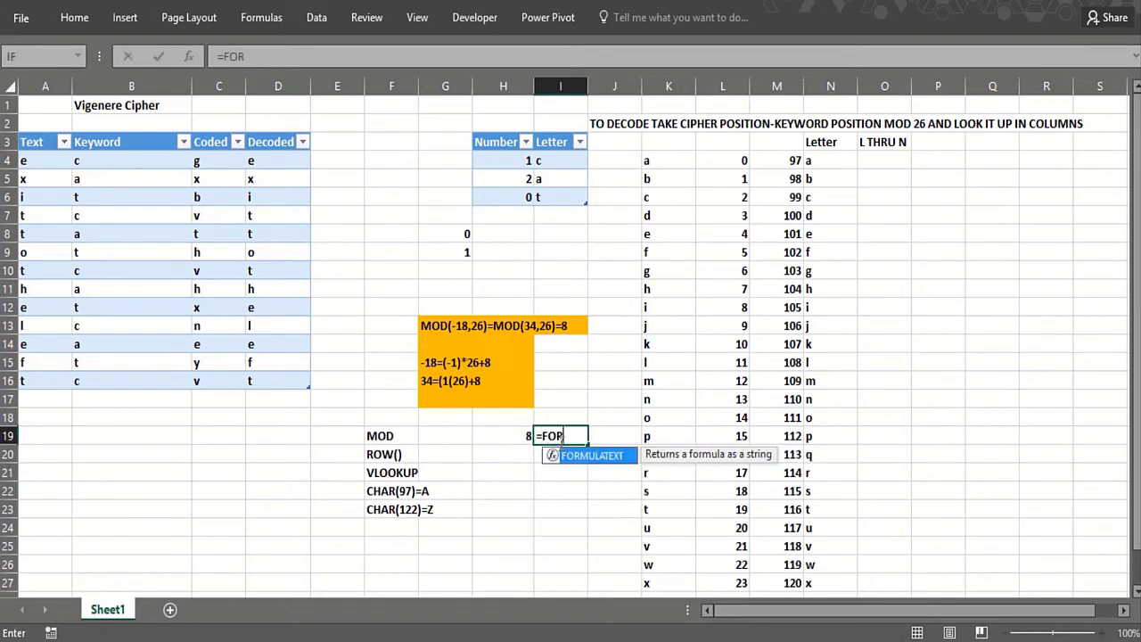
double_click(567, 458)
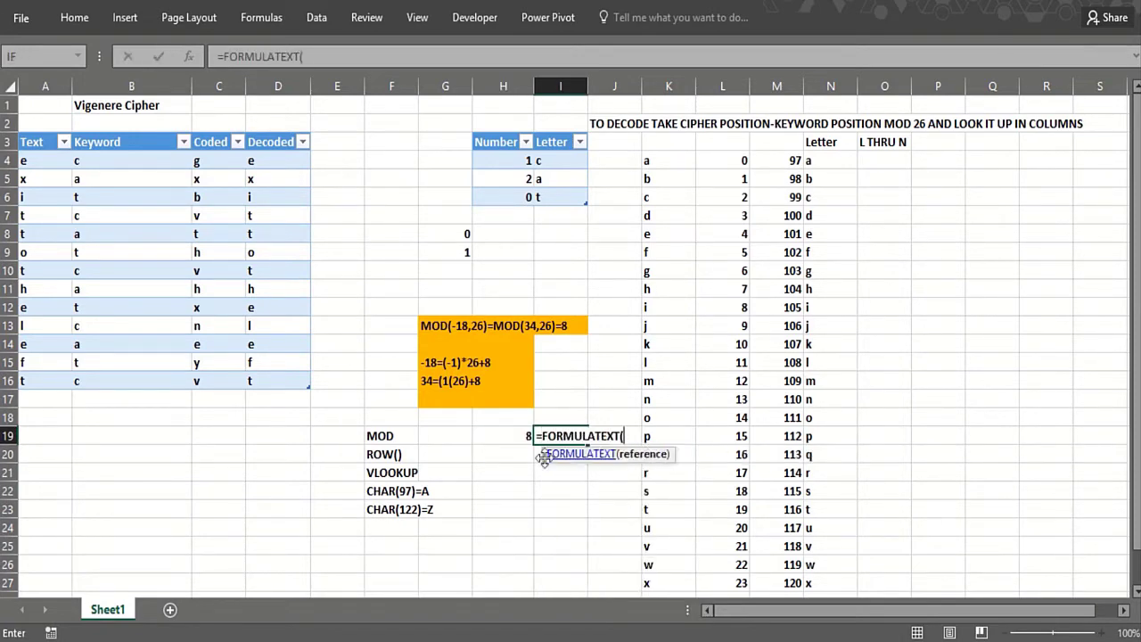
left_click(504, 436)
type(")")
key("Return")
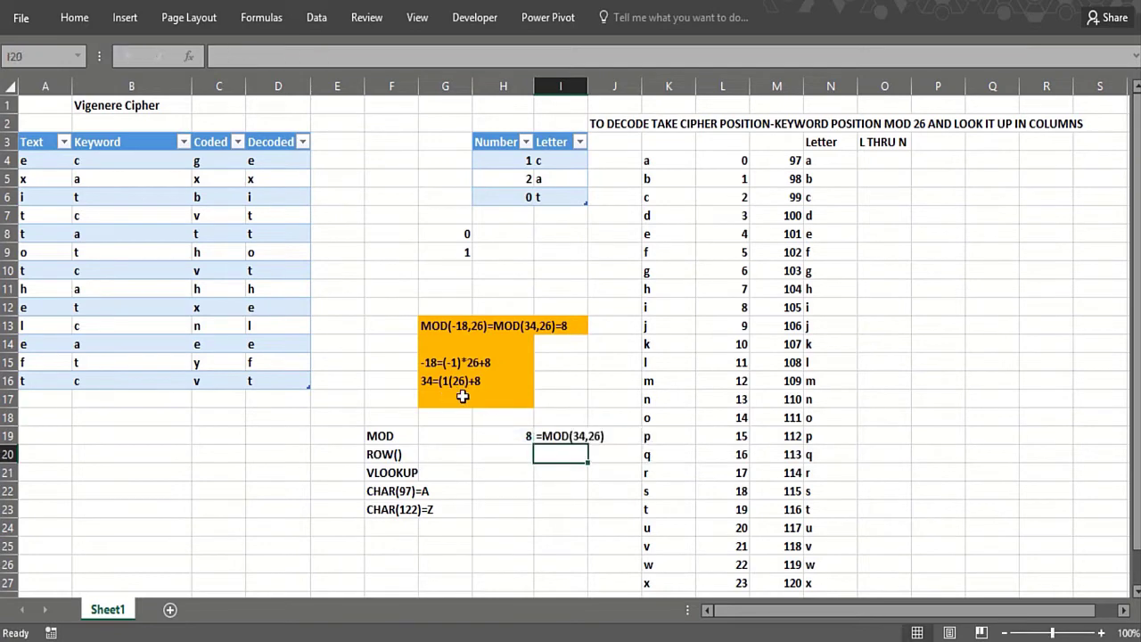
Enter =MOD(-18,26) in H20 and fill I19's formula text down to I20.
type("=MOD(")
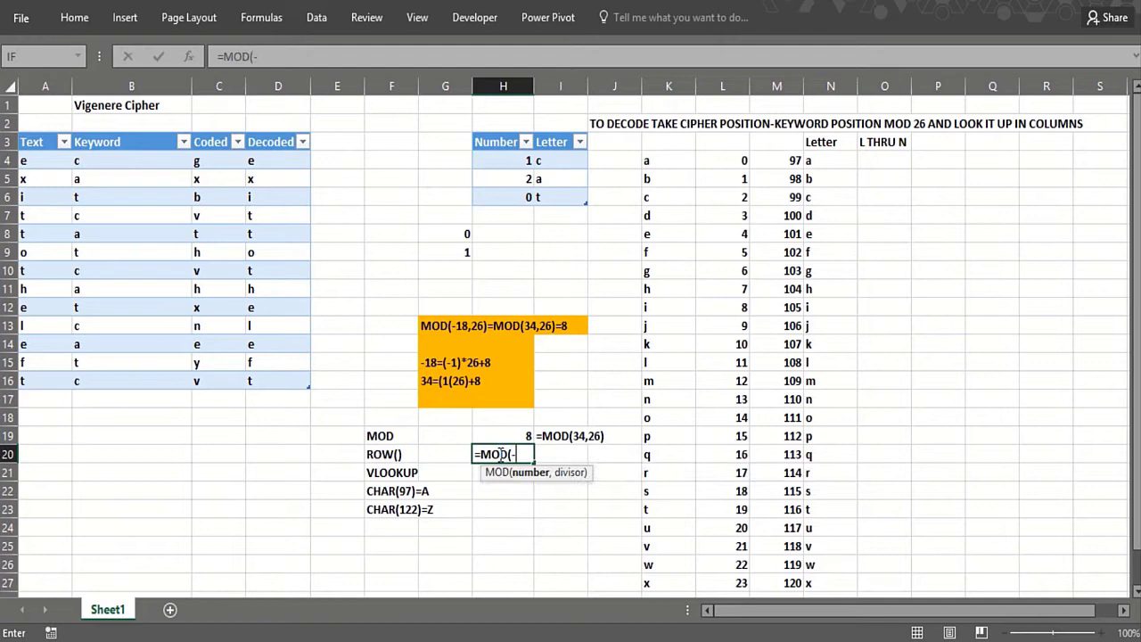
type("-18,")
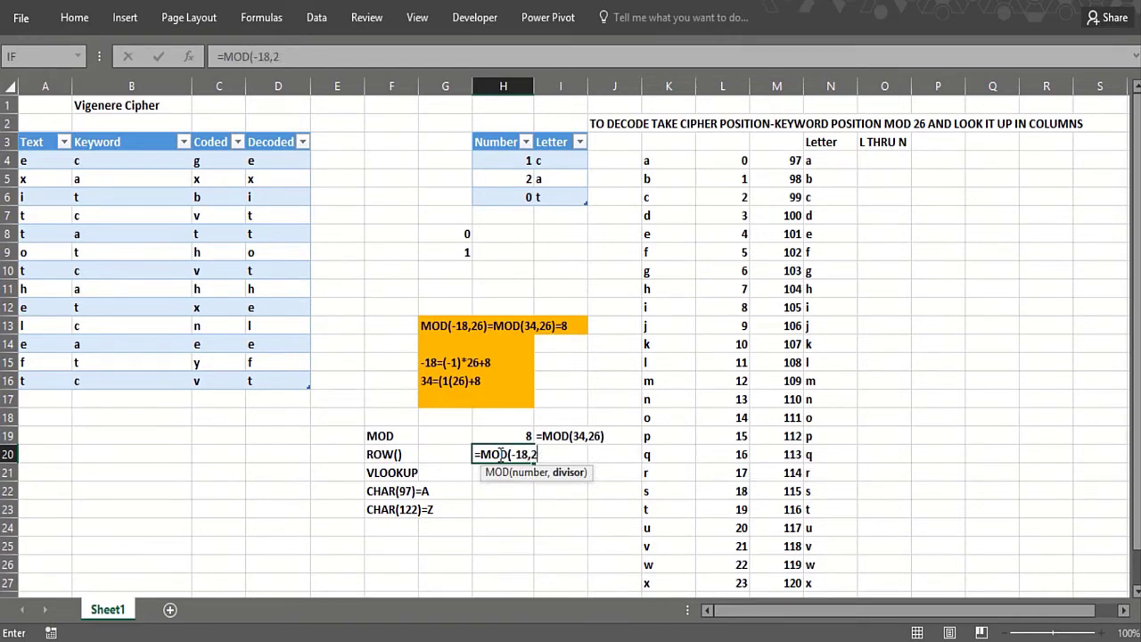
type("26)")
key("Return")
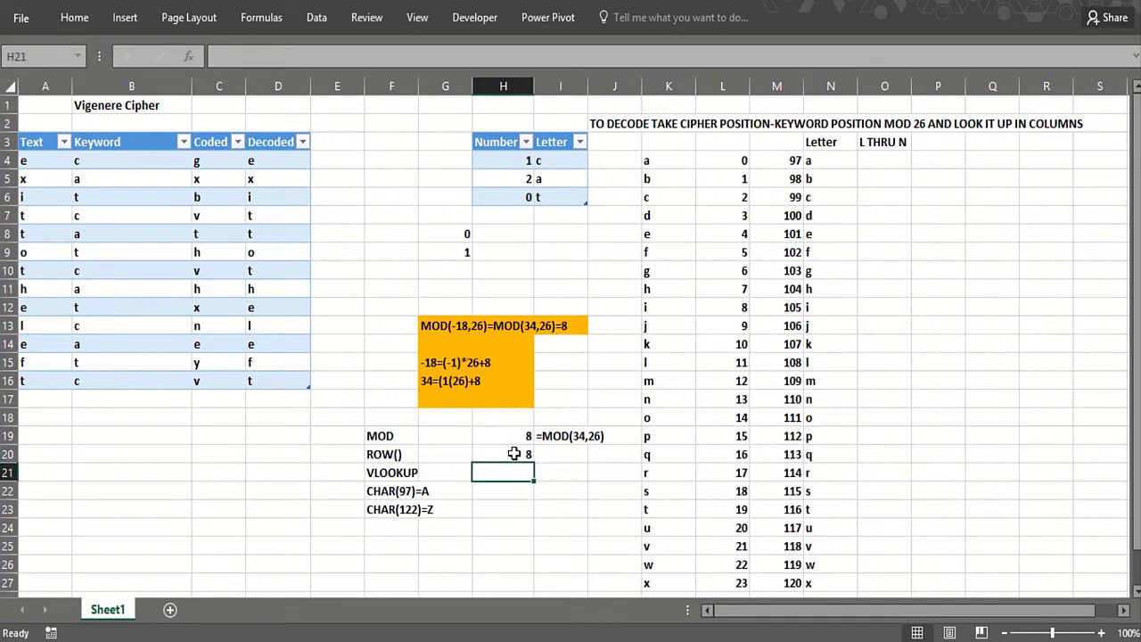
left_click(560, 436)
left_click_drag(588, 445, 582, 469)
left_click(507, 457)
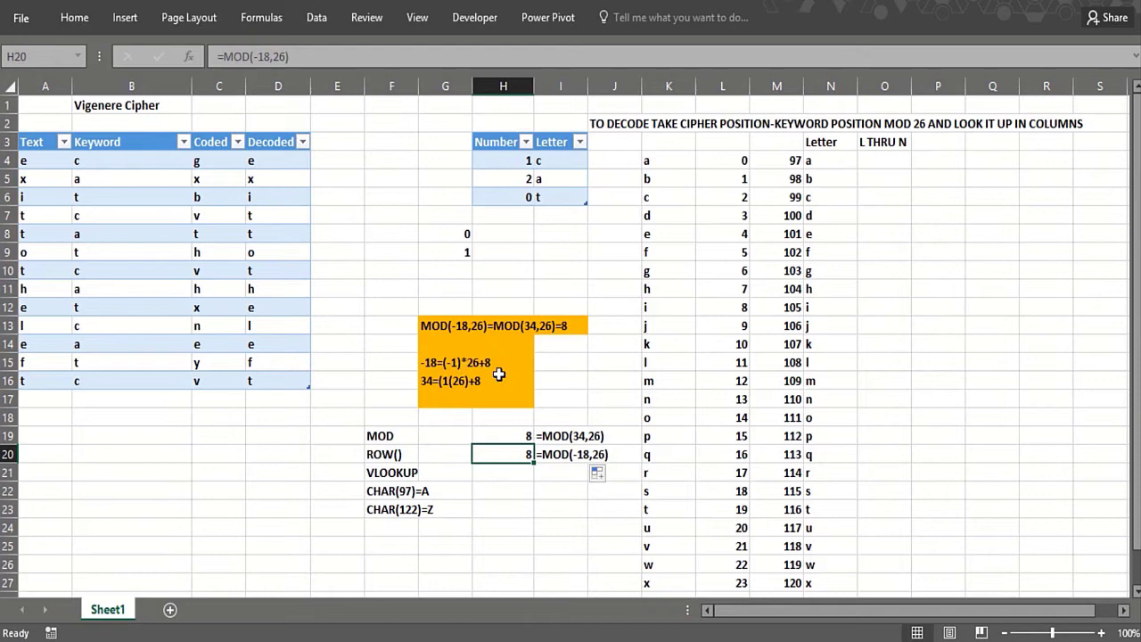
left_click(314, 486)
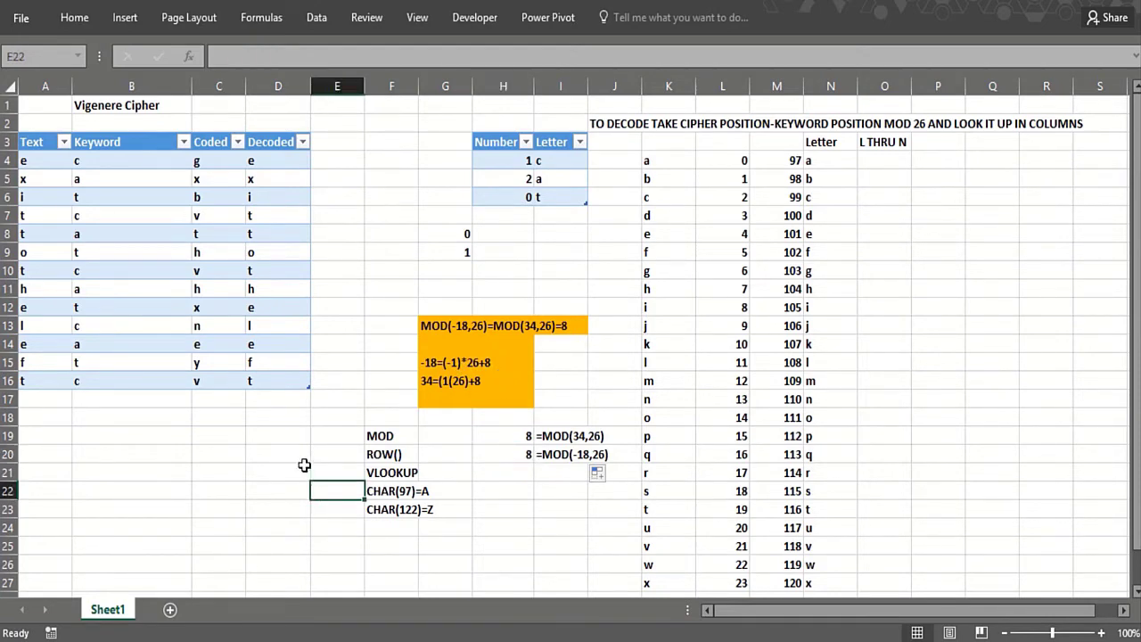
Enter =ROW() in D24 so it shows 24, then view B4's keyword VLOOKUP formula.
left_click(288, 526)
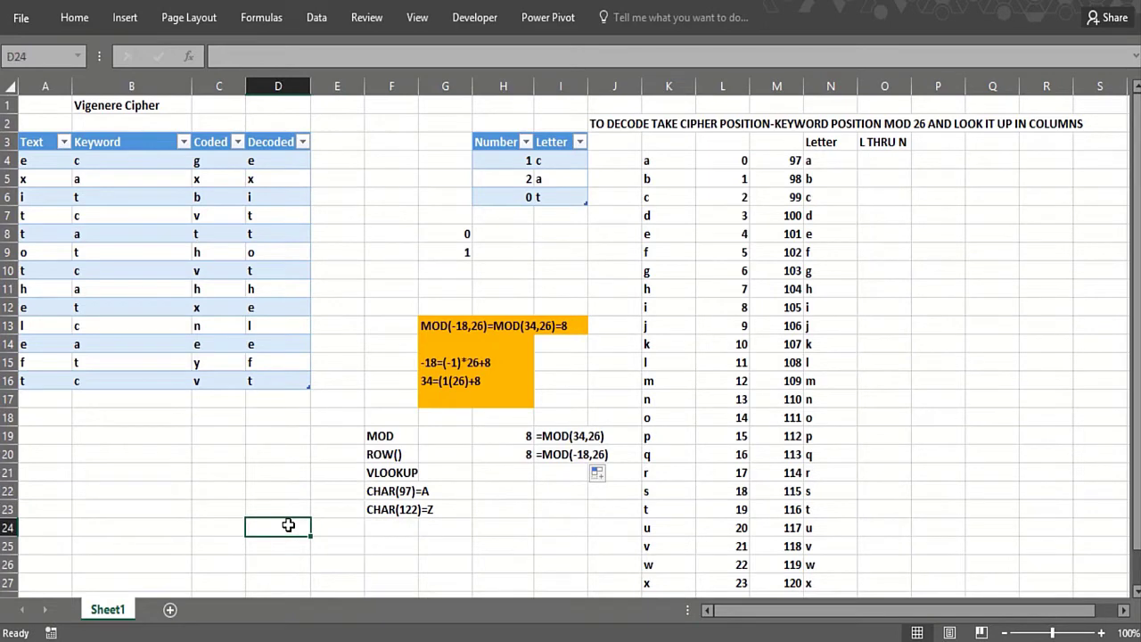
type("=ROW(")
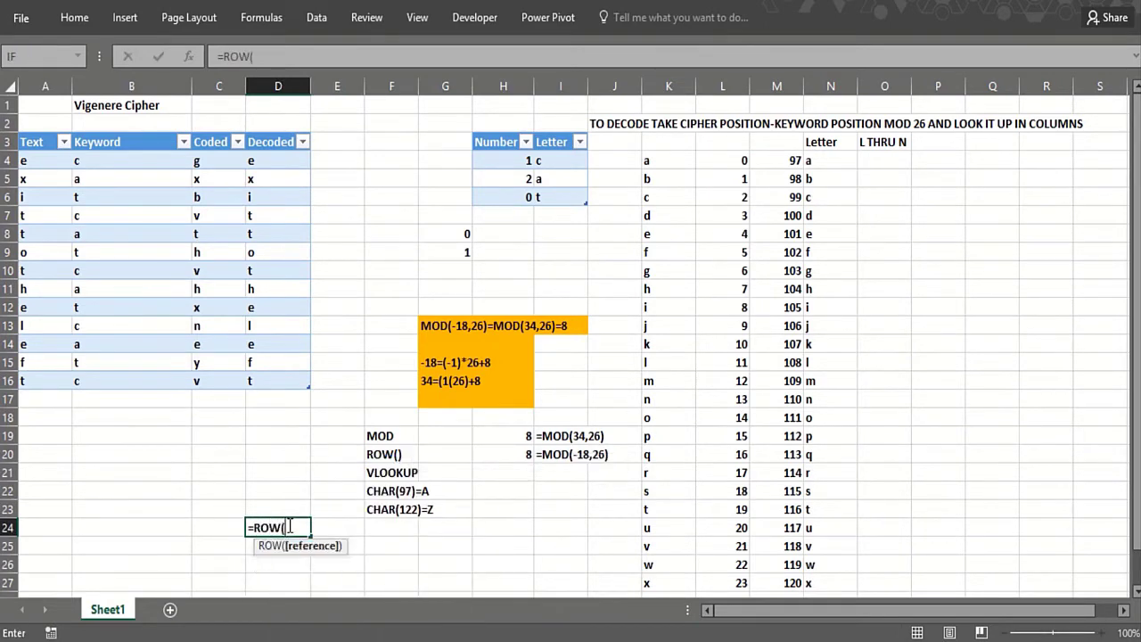
type(")")
key("Return")
left_click(288, 526)
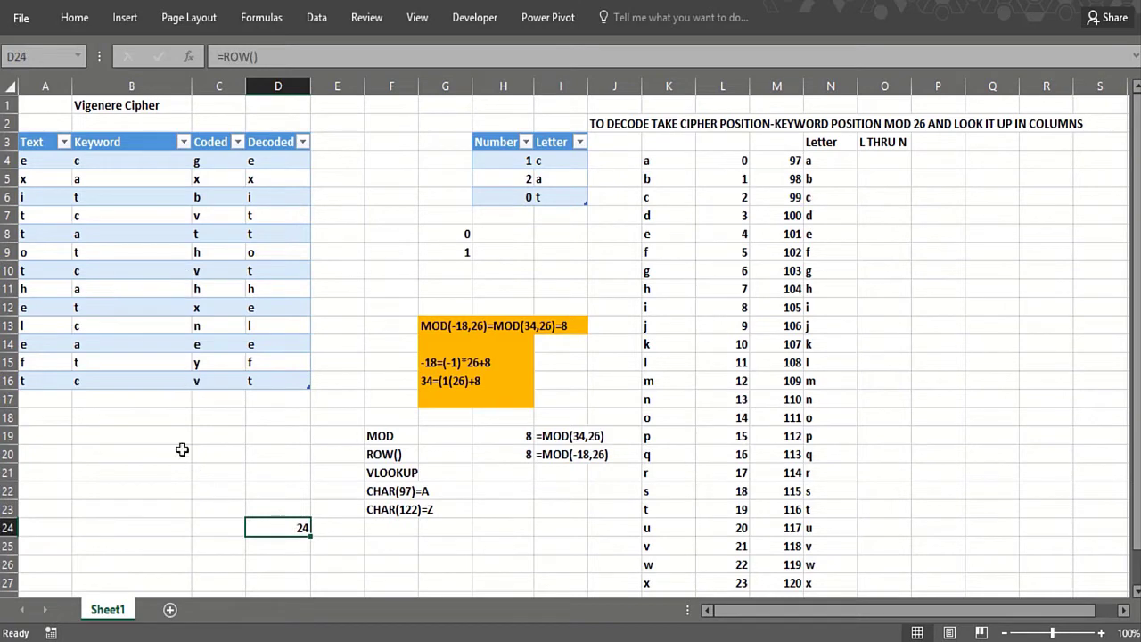
left_click(132, 161)
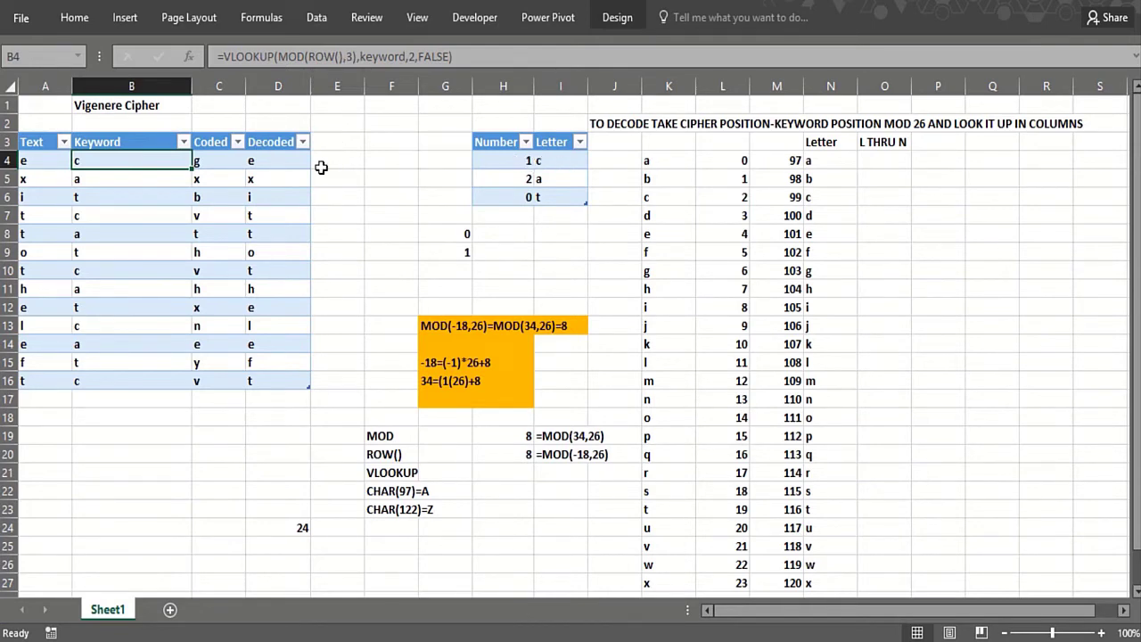
left_click(174, 177)
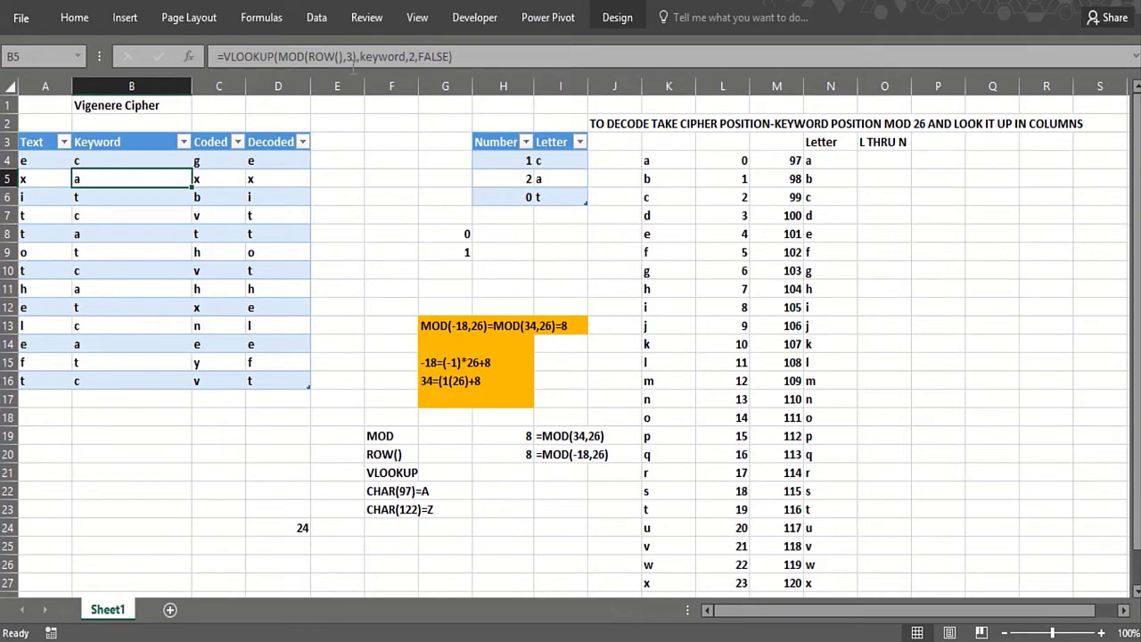
left_click(154, 195)
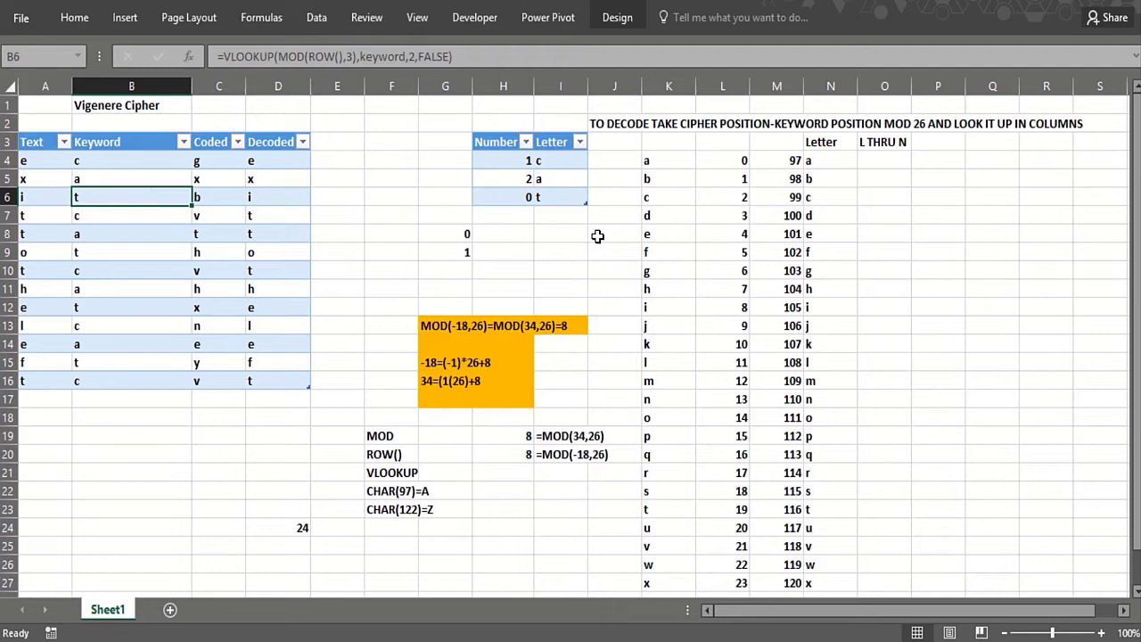
left_click(101, 219)
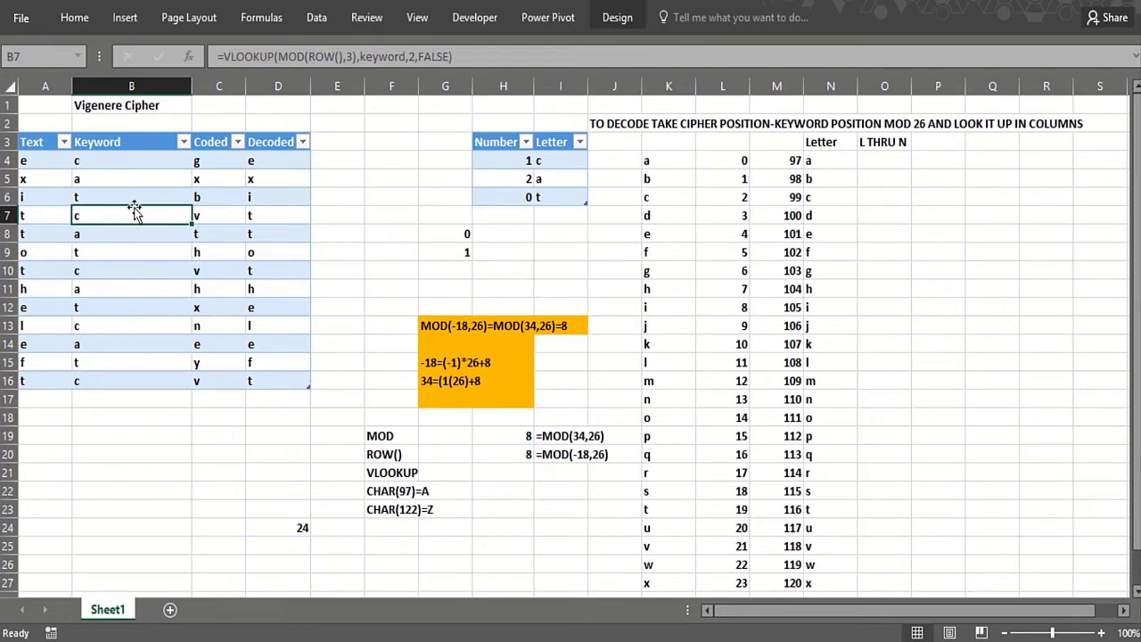
left_click(133, 232)
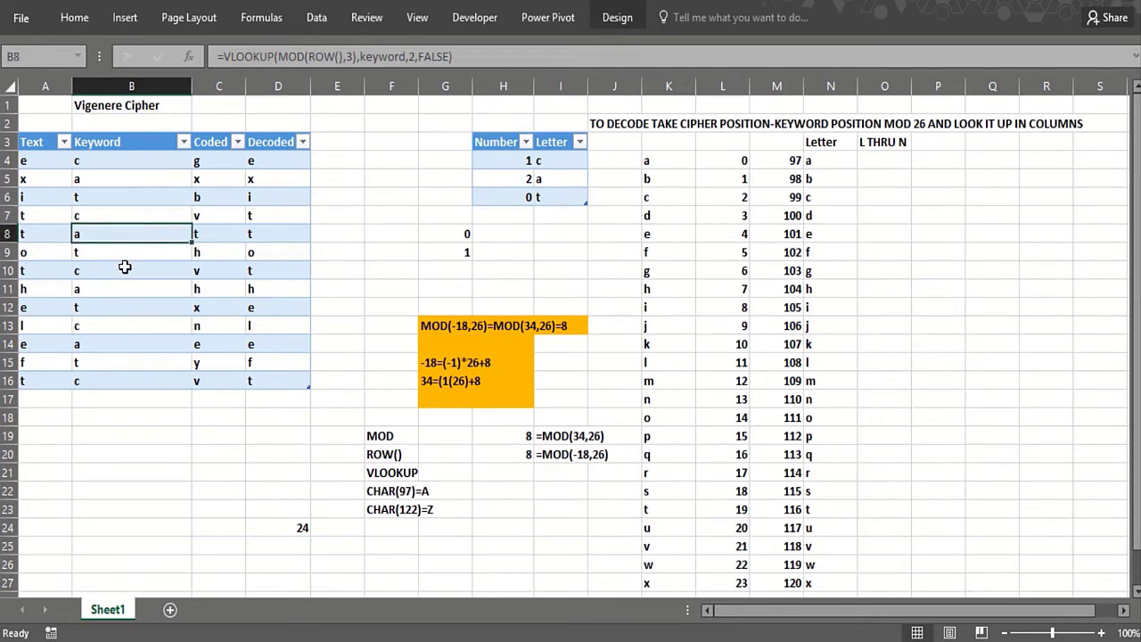
left_click(123, 259)
left_click_drag(119, 291, 117, 352)
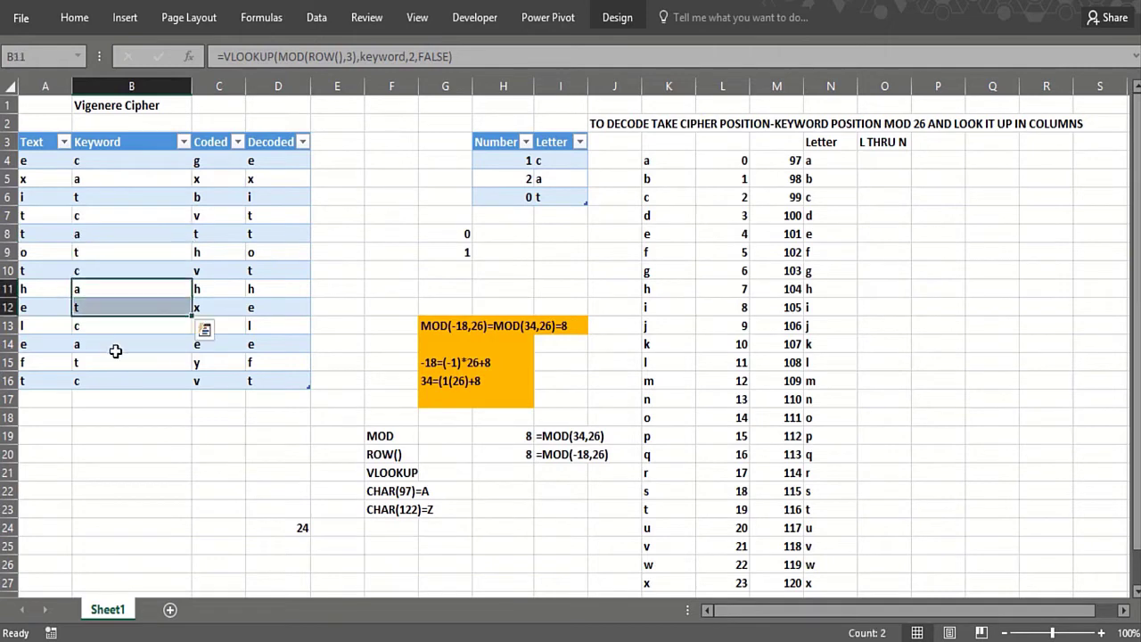
left_click(114, 365)
left_click(114, 382)
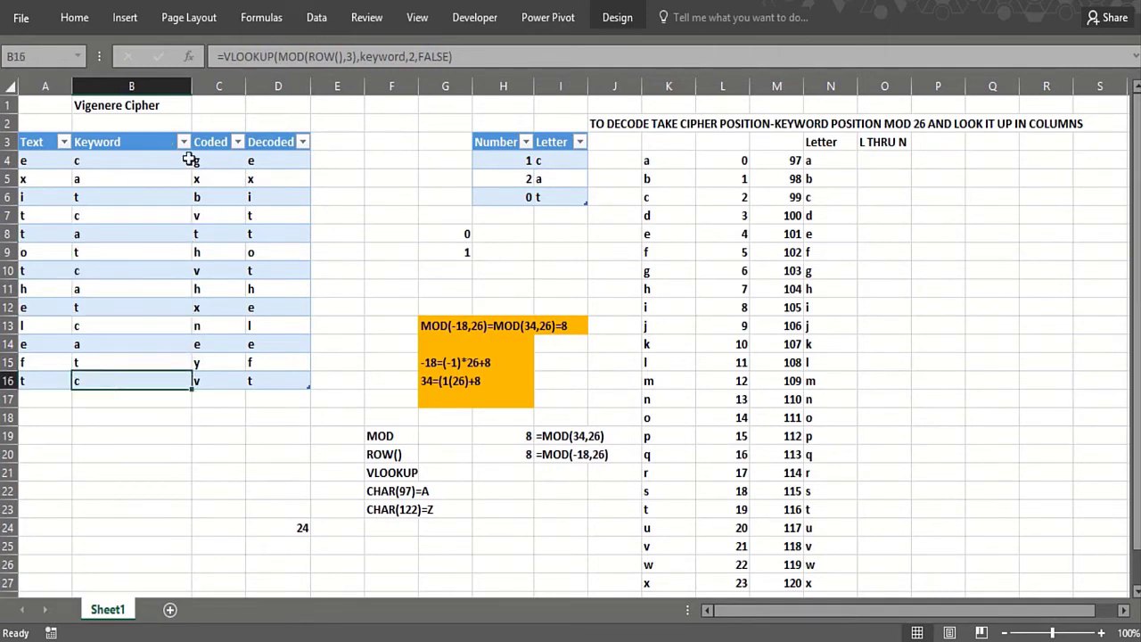
left_click(212, 162)
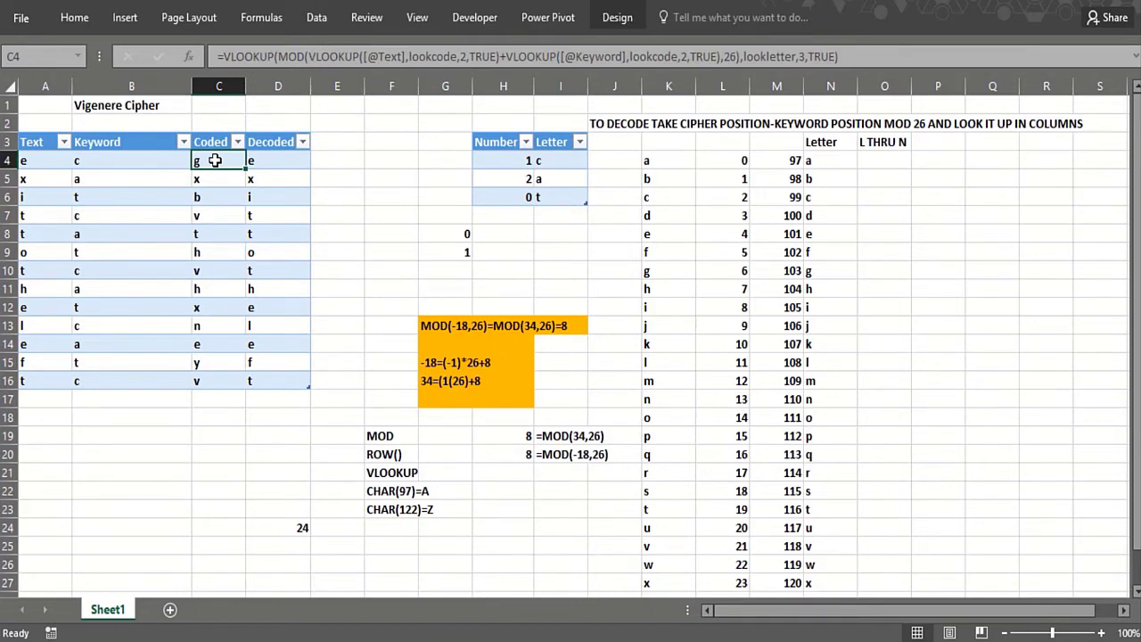
left_click(59, 161)
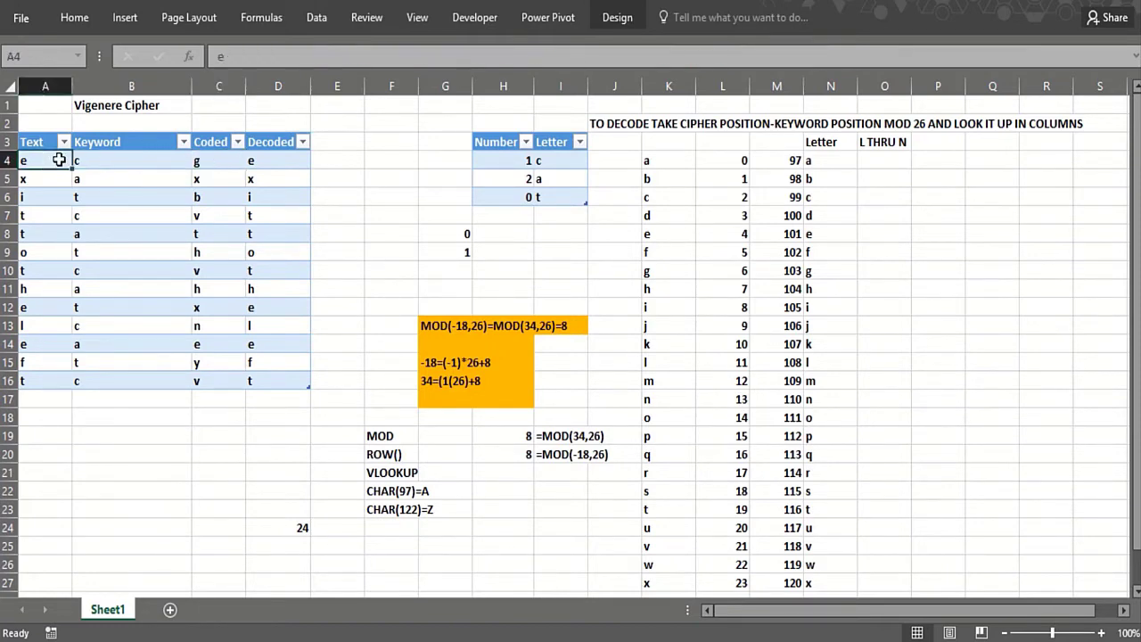
left_click(214, 185)
left_click(220, 163)
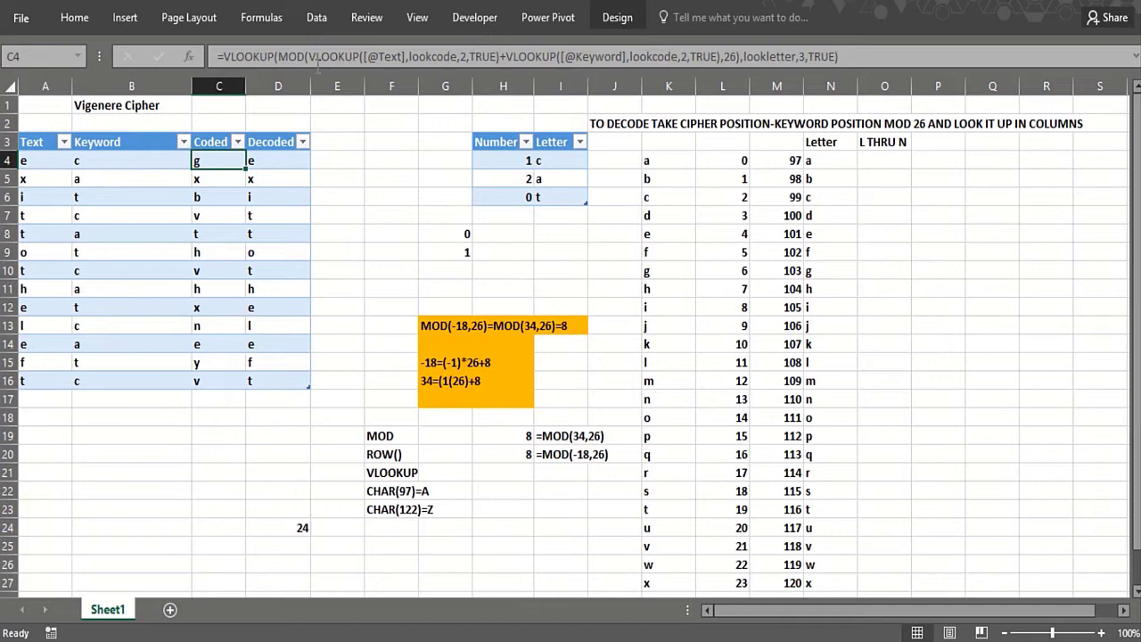
left_click(318, 57)
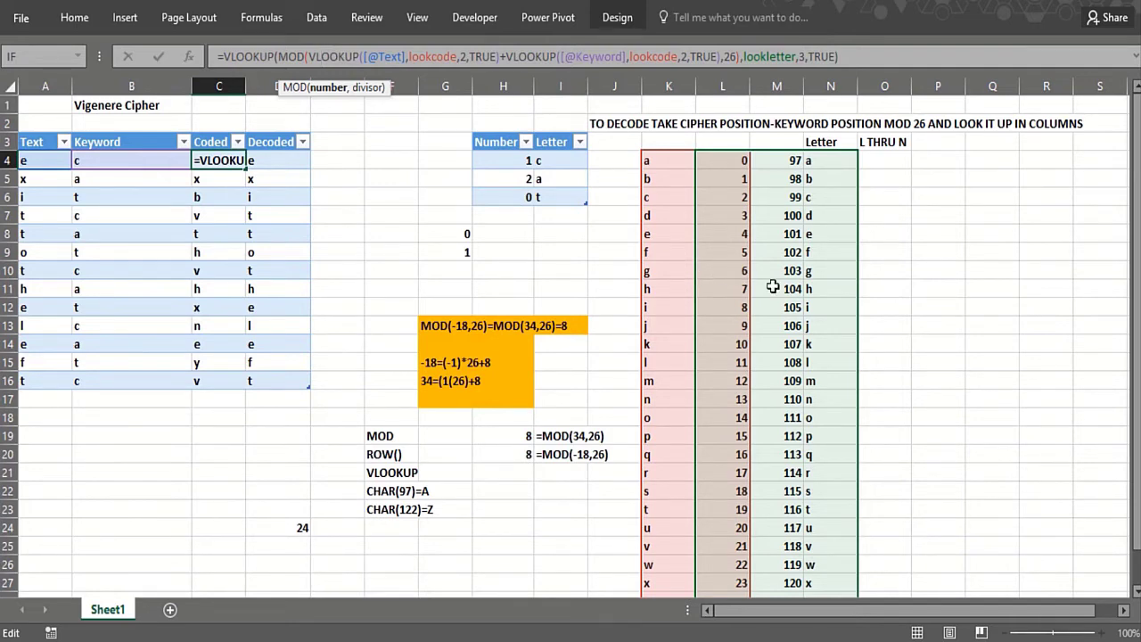
left_click(242, 56)
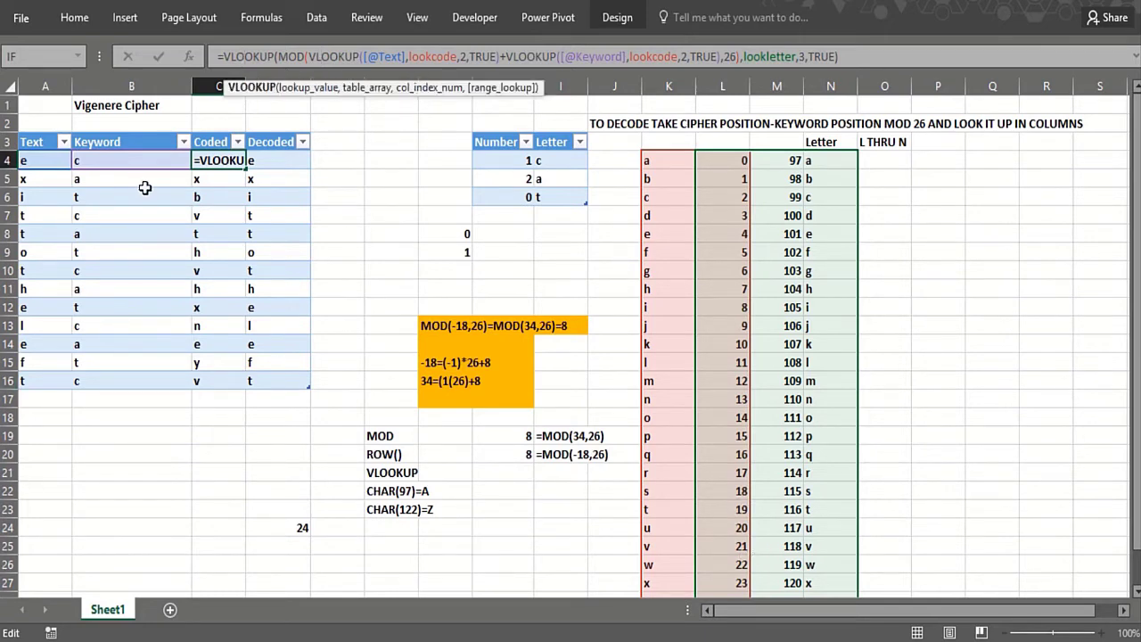
key("Escape")
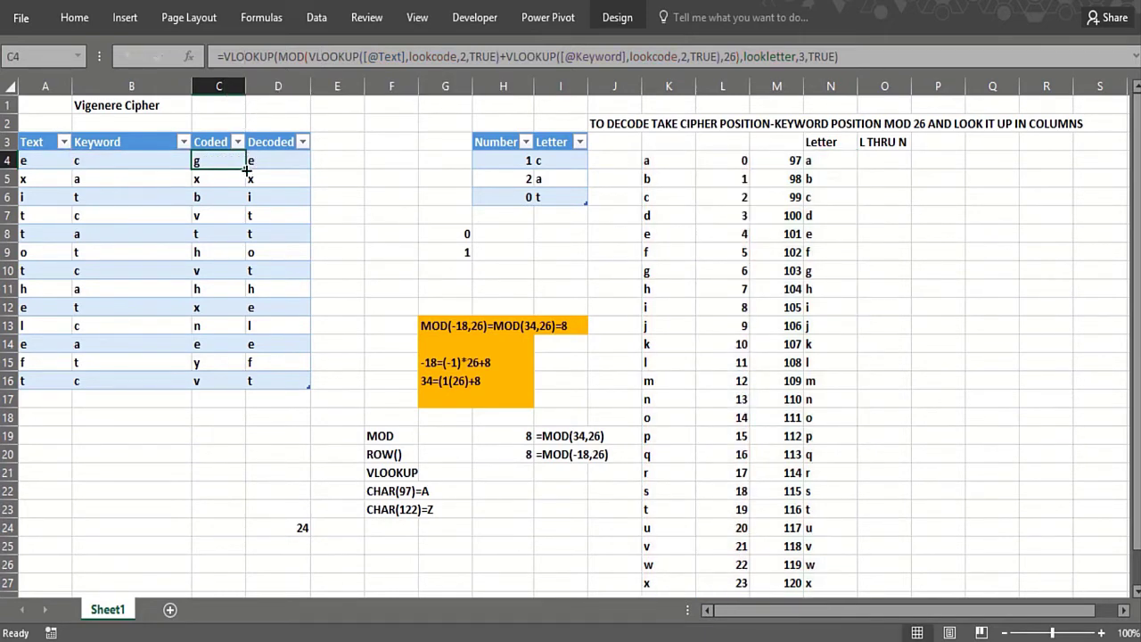
left_click(48, 255)
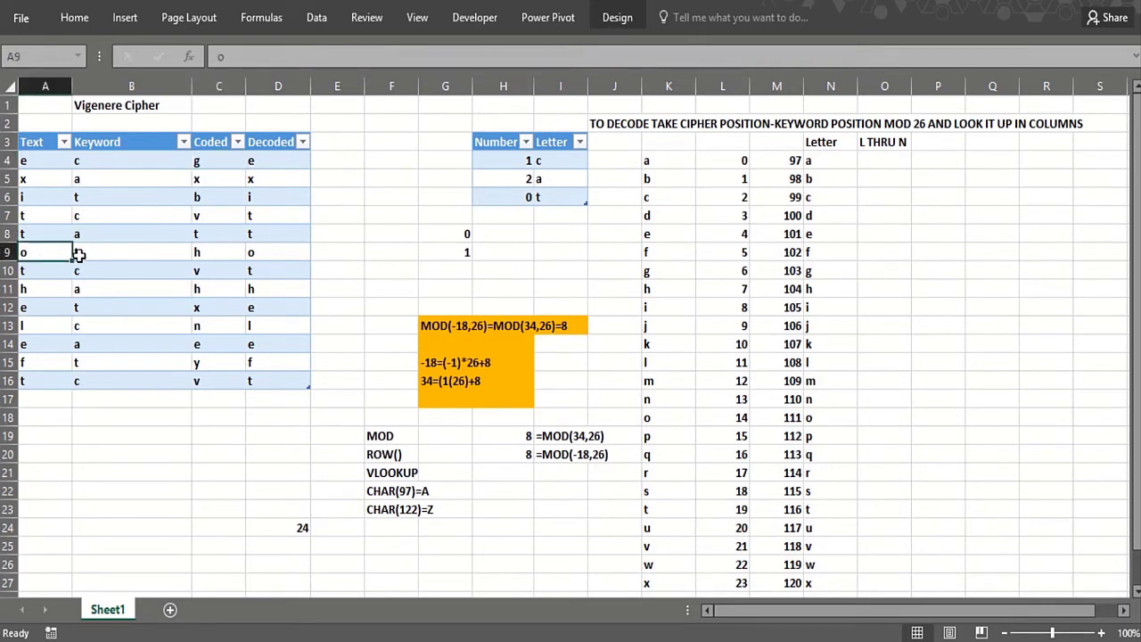
left_click(208, 259)
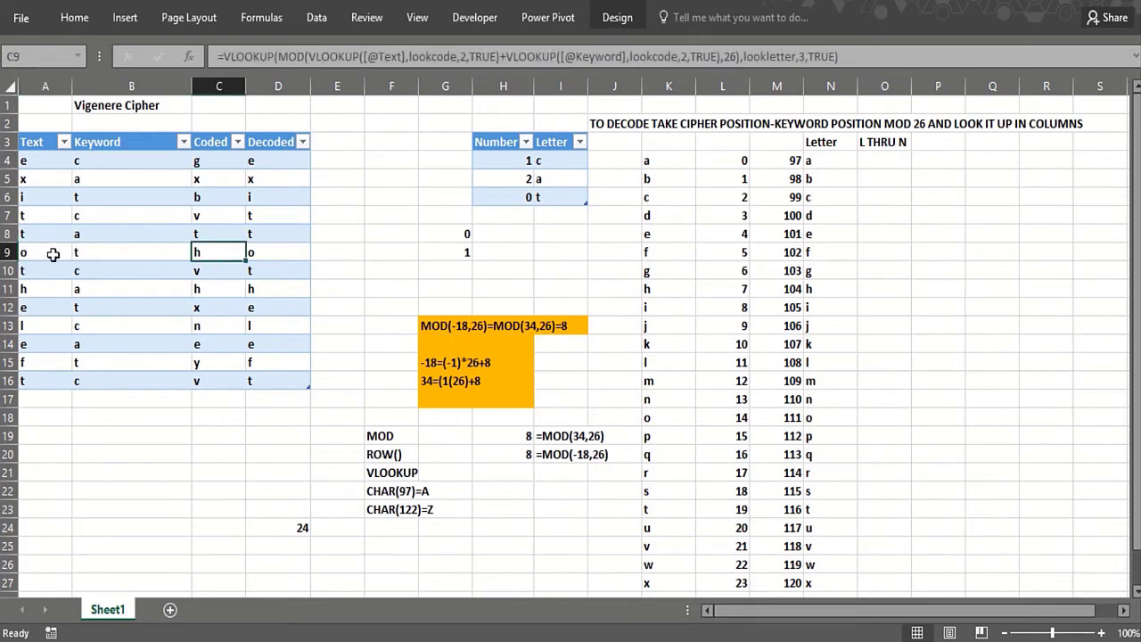
left_click(724, 423)
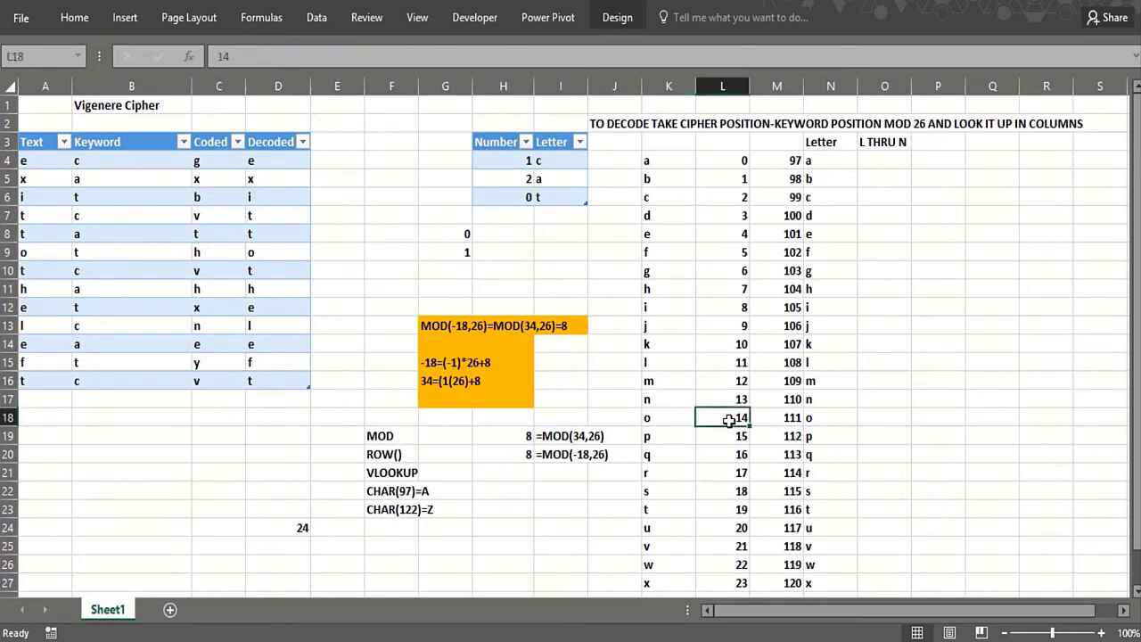
left_click(196, 256)
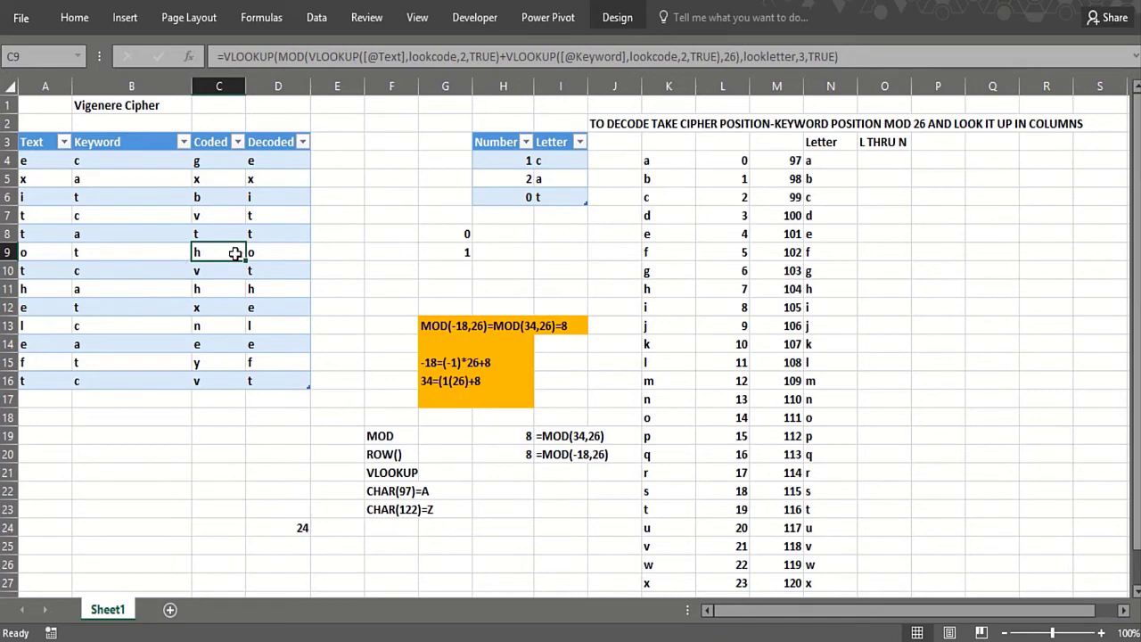
Type the note text+keyword=code in D26 below the table.
left_click(206, 532)
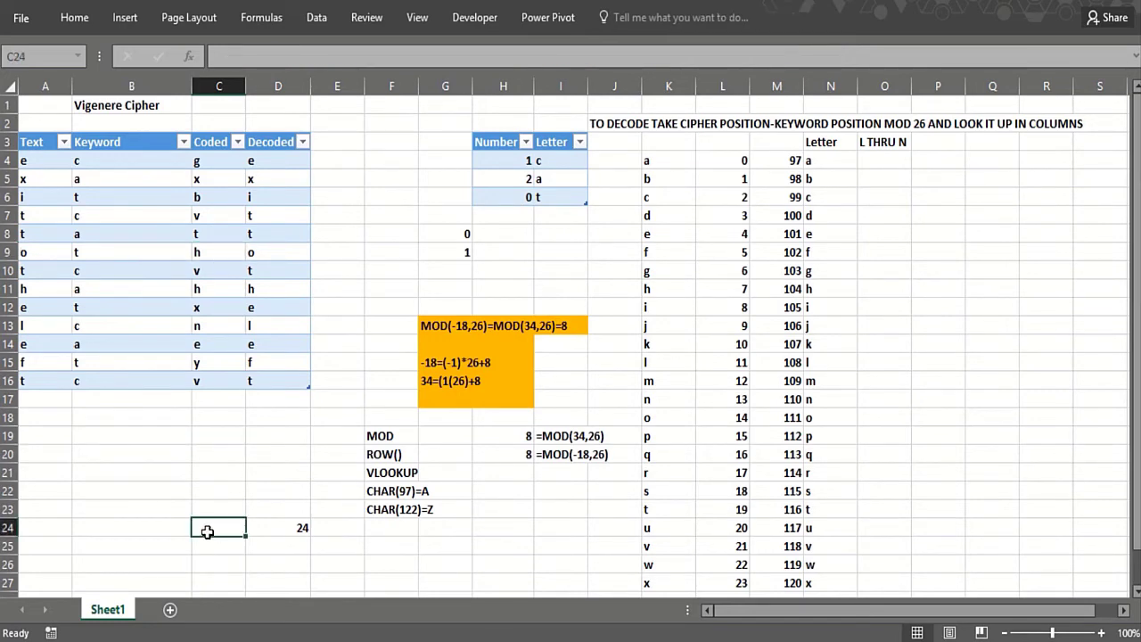
key("Down")
key("Down")
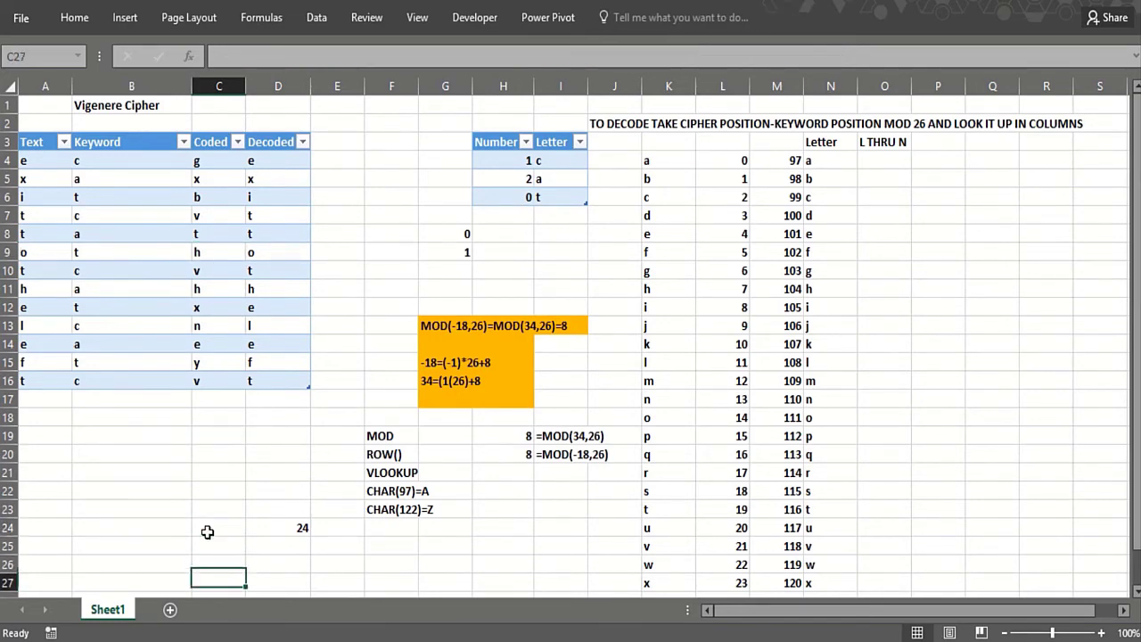
scroll(207, 533, "down", 1)
left_click(278, 530)
key("Up")
key("Up")
key("Up")
key("Up")
key("Up")
key("Up")
key("Up")
key("Up")
key("Up")
key("Up")
key("Up")
key("Up")
key("Up")
key("Up")
key("Up")
key("Up")
key("Up")
key("Up")
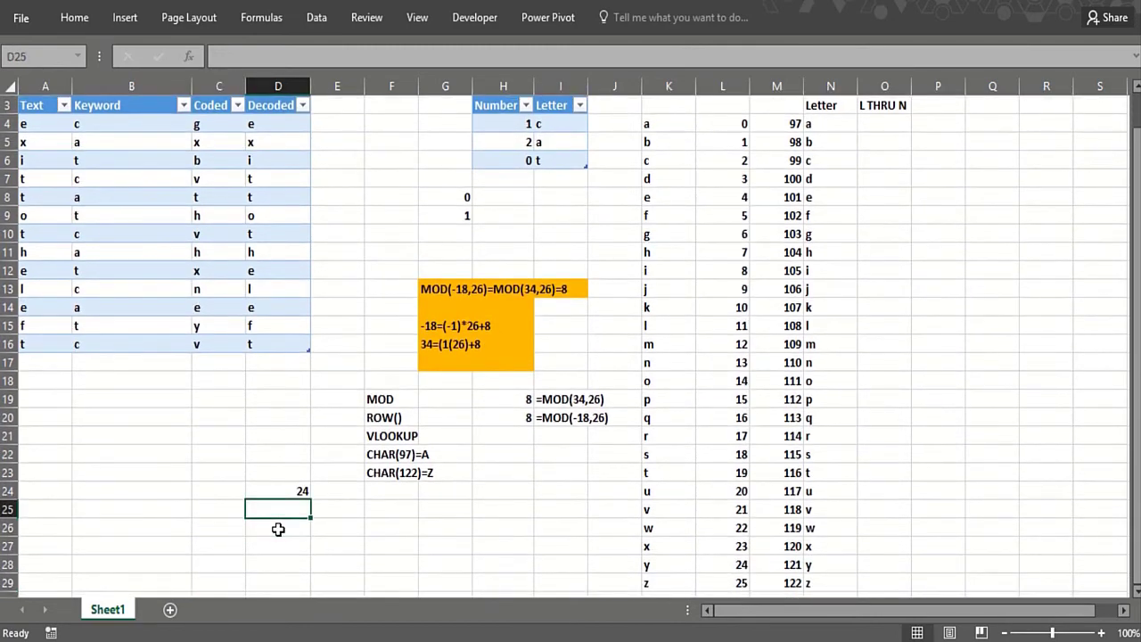
left_click(288, 530)
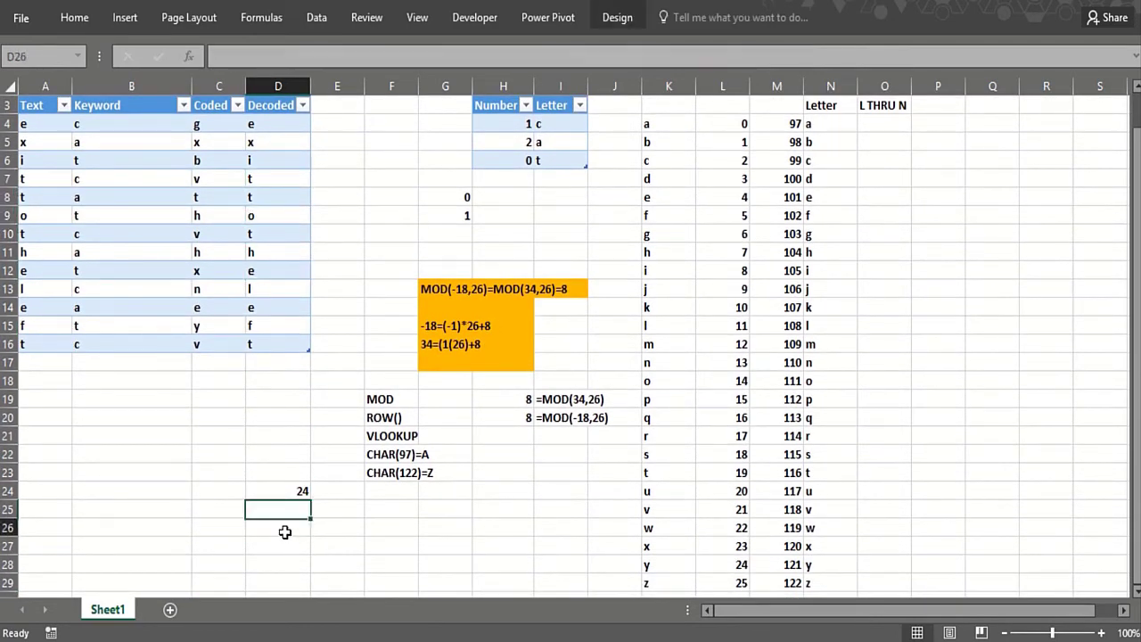
type("tex")
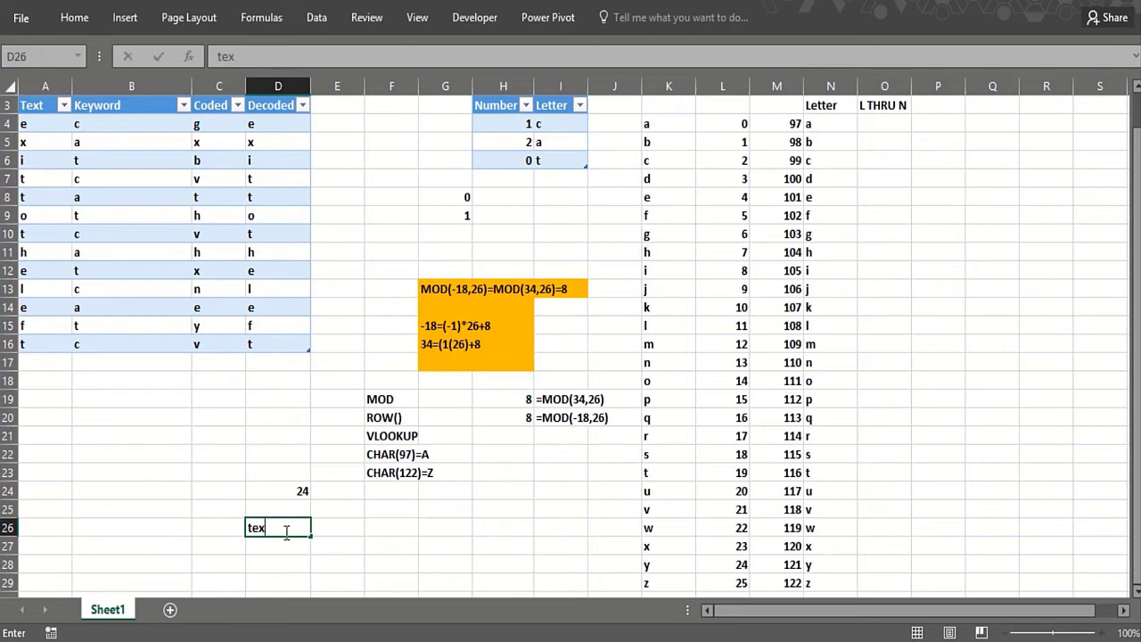
type("t+keyword=code")
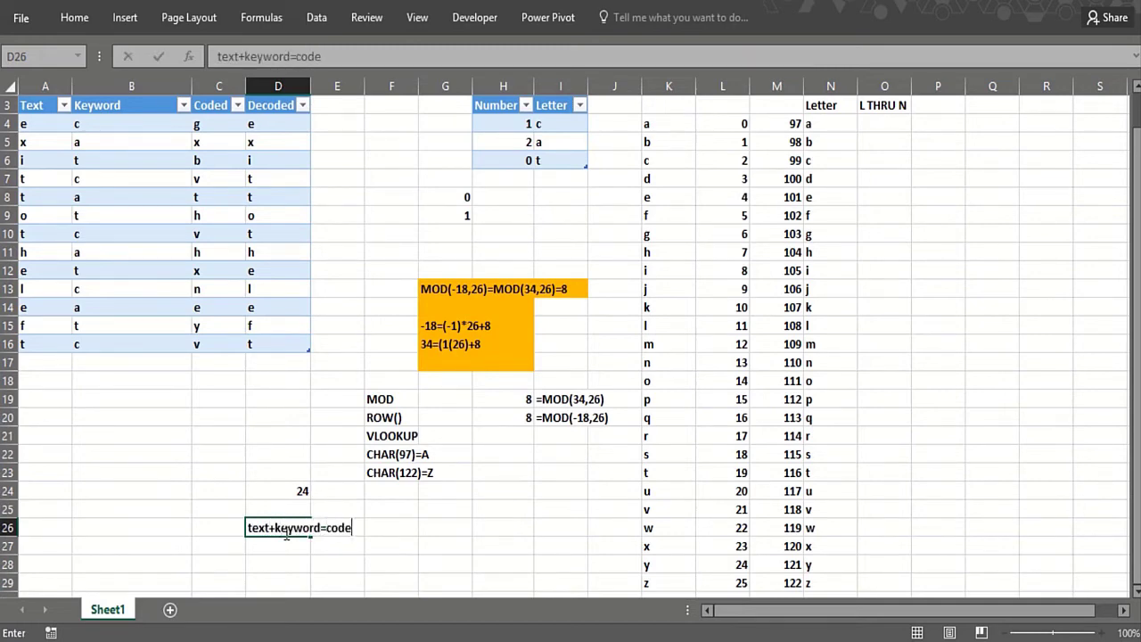
key("Return")
Type the note text=code-keyword in D27 and scroll back to the title.
type("t")
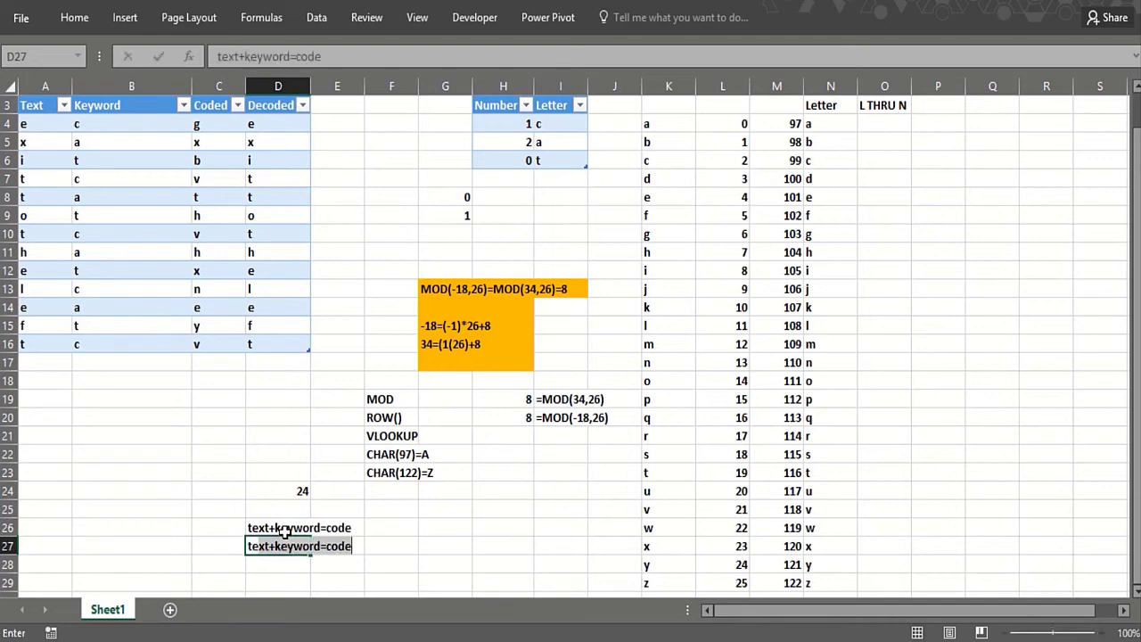
type("ext=")
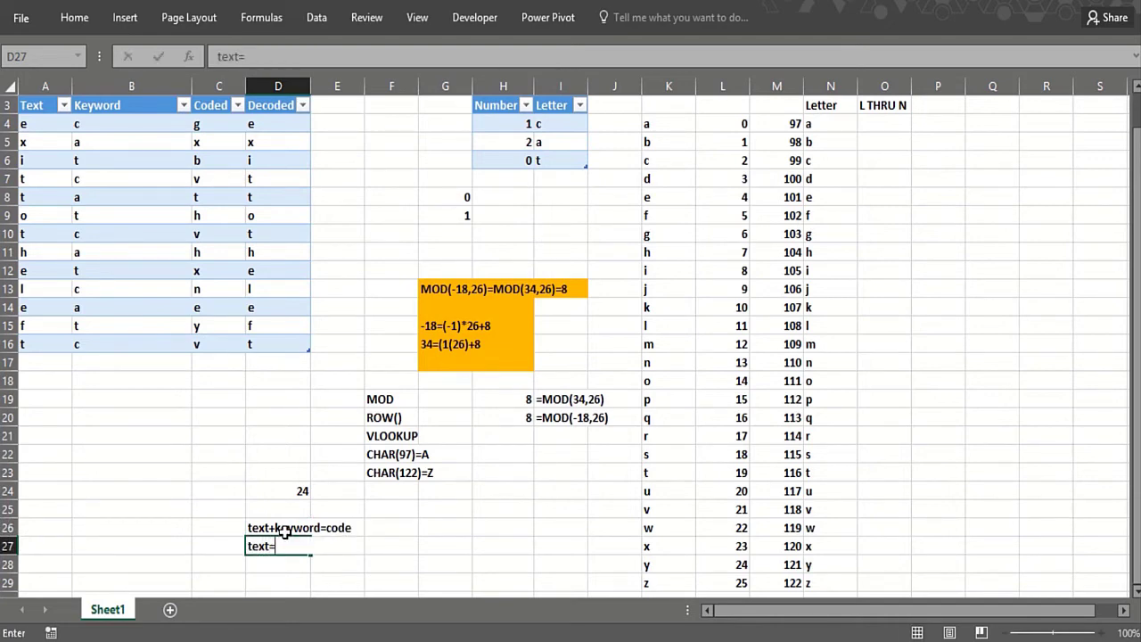
type("code-keyword")
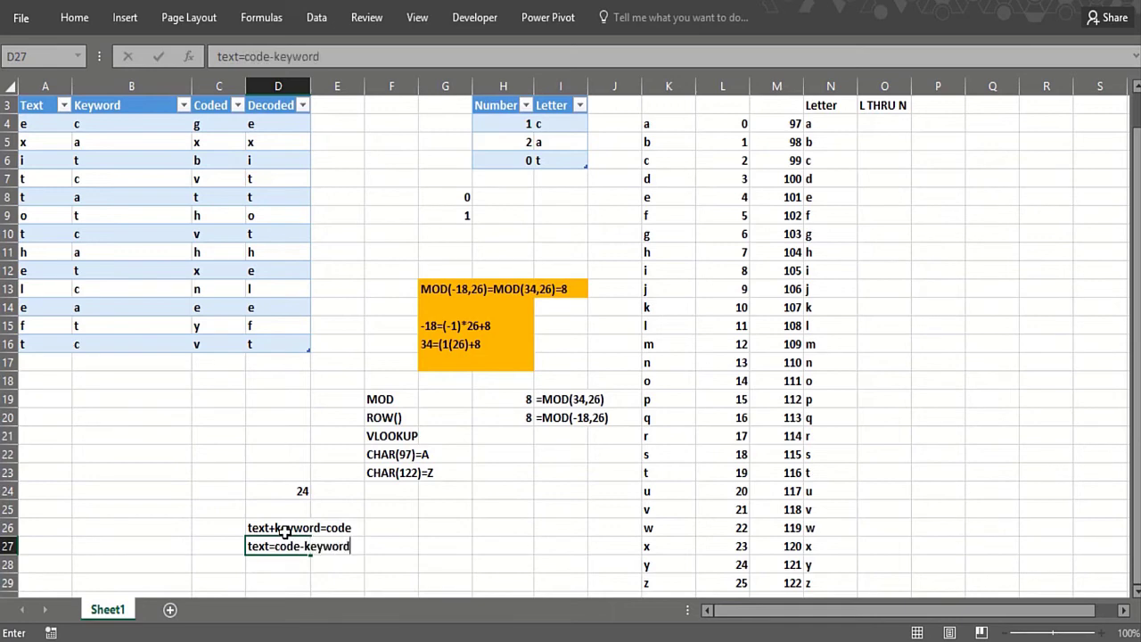
key("Return")
left_click(412, 358)
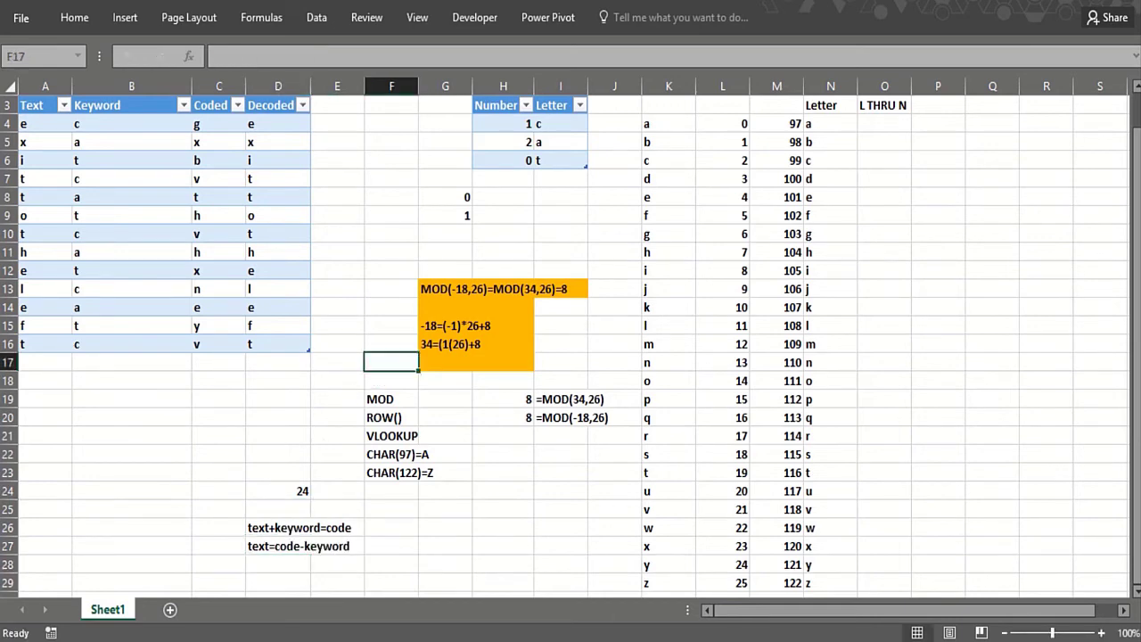
key("Up")
key("Up")
key("Up")
key("Up")
key("Up")
key("Up")
key("Up")
key("Up")
key("Up")
key("Up")
key("Up")
key("Up")
key("Up")
key("Up")
key("Up")
key("Up")
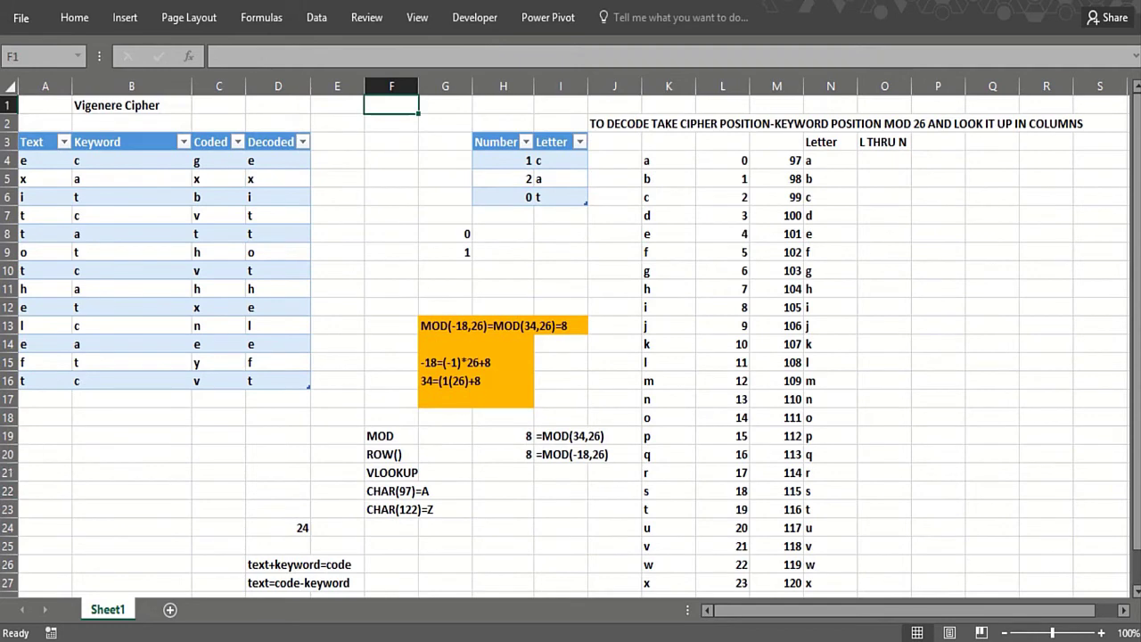
left_click(263, 163)
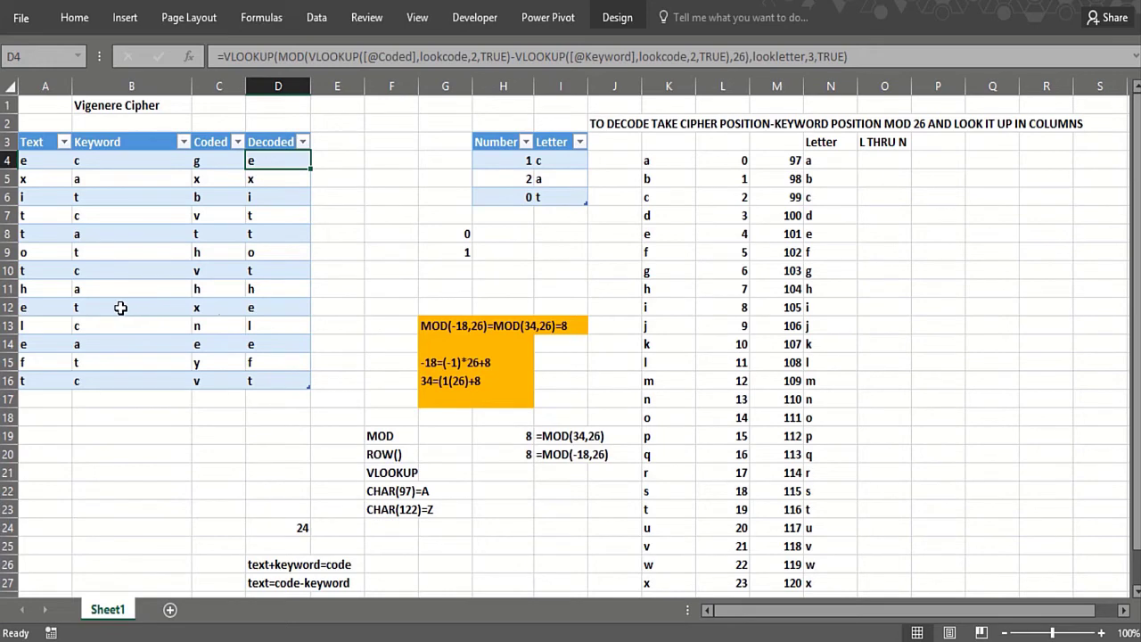
left_click(223, 319)
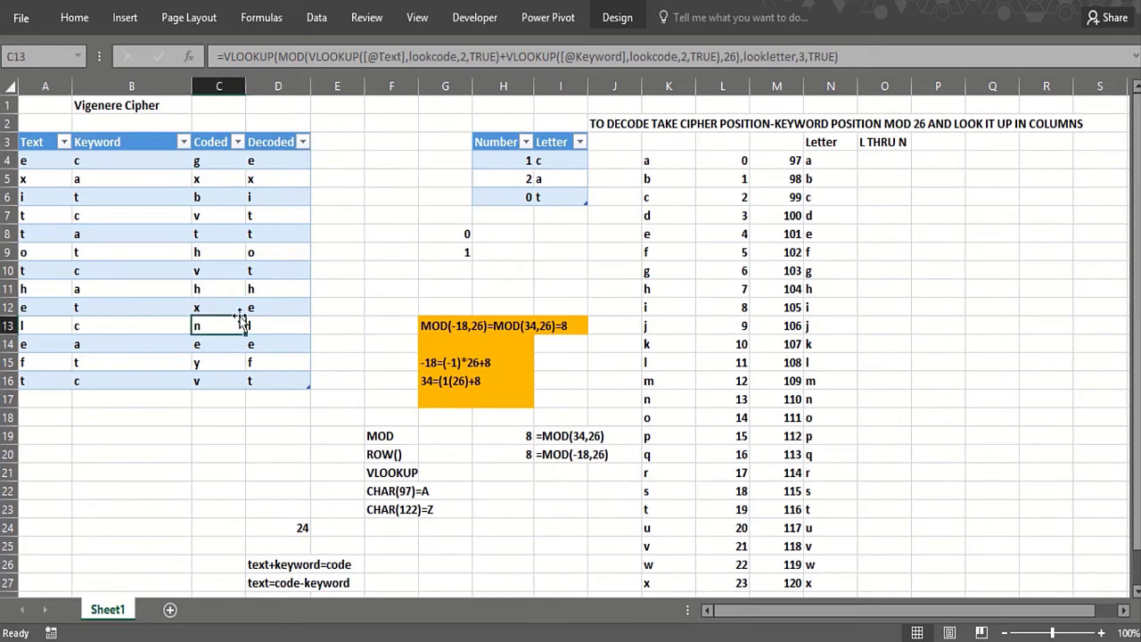
left_click(256, 308)
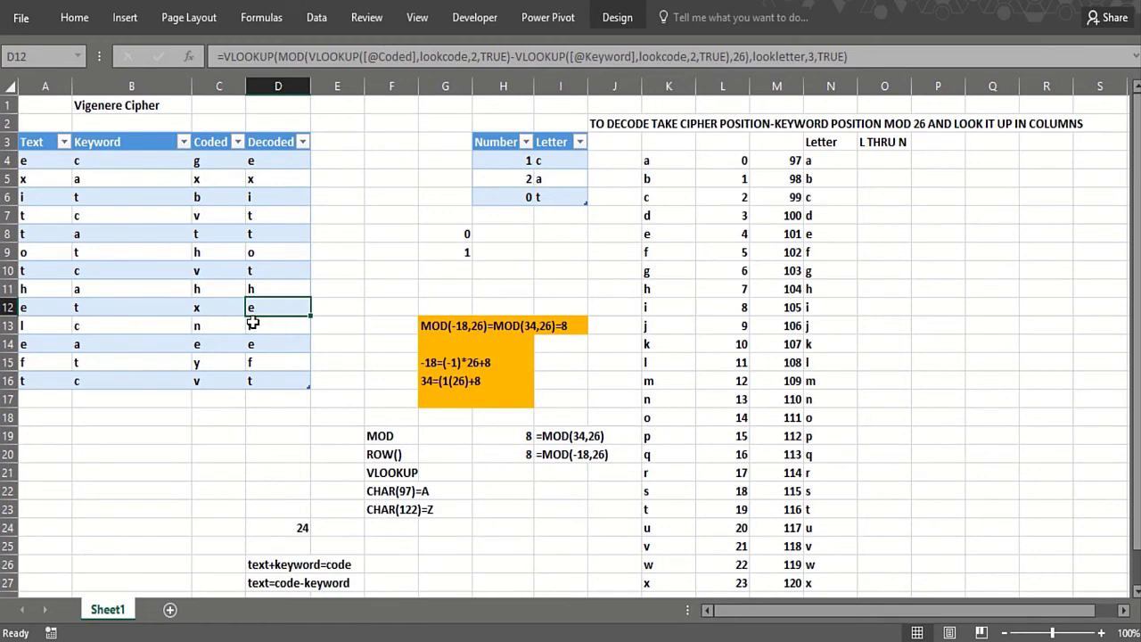
left_click(258, 436)
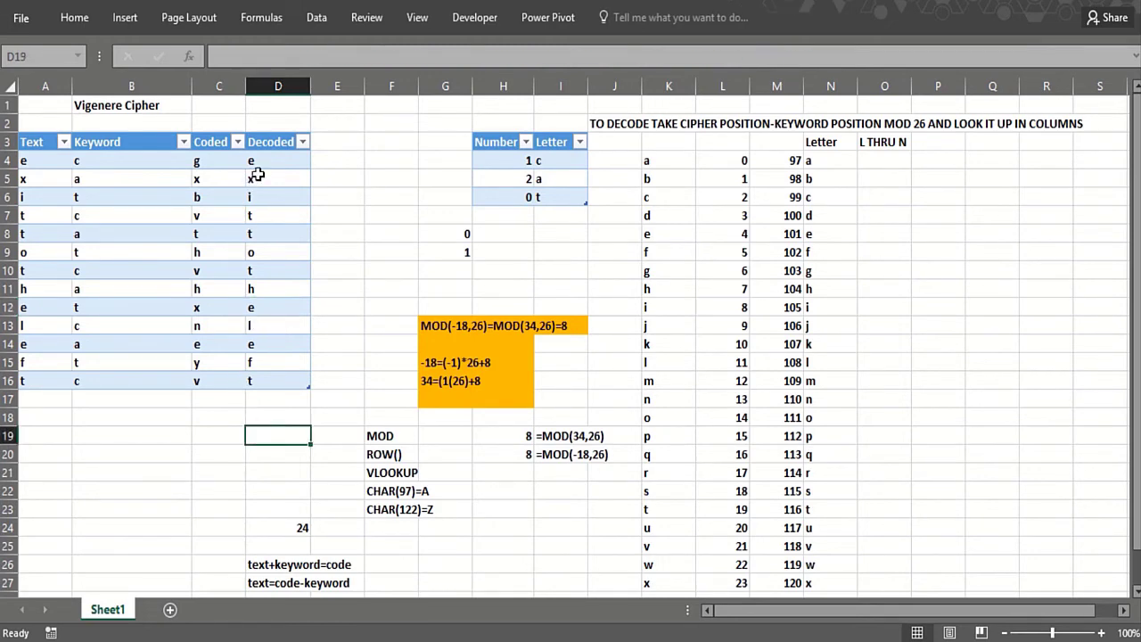
Type the letters a, g, a, i, n into A17:A21 to append 'again' to the message.
left_click(39, 401)
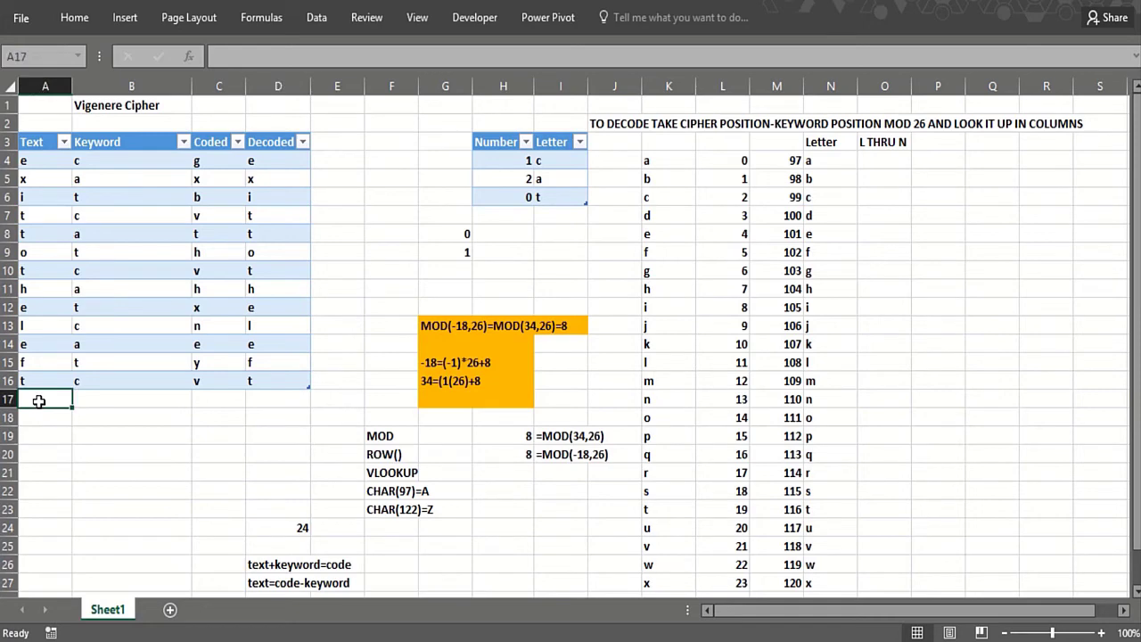
type("a")
key("Return")
type("g")
key("Return")
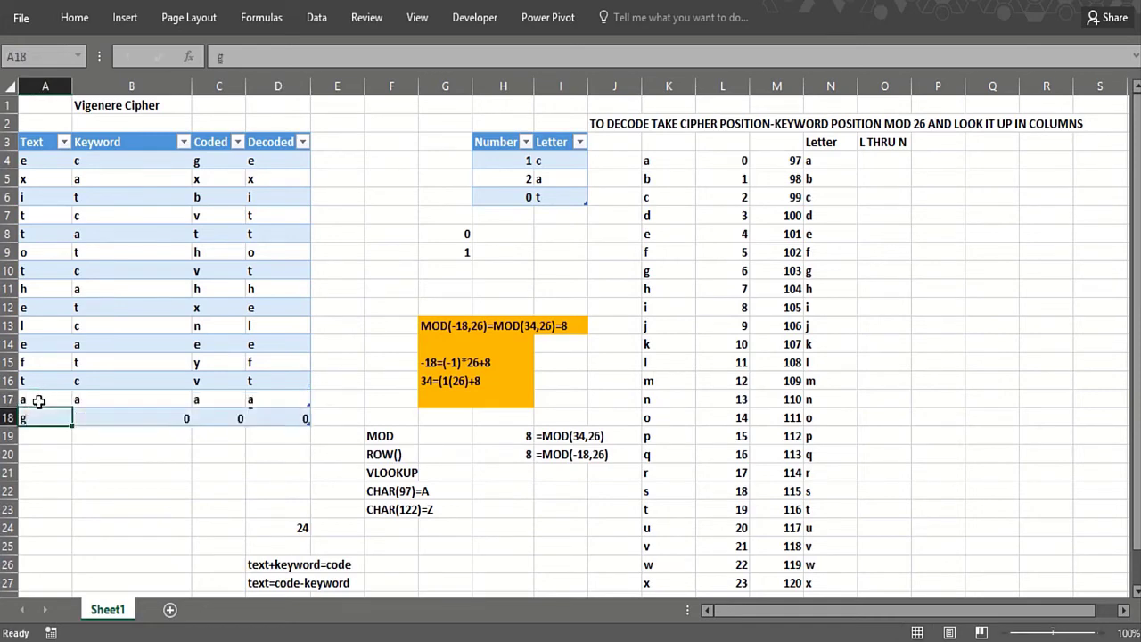
type("a")
key("Return")
type("i")
key("Return")
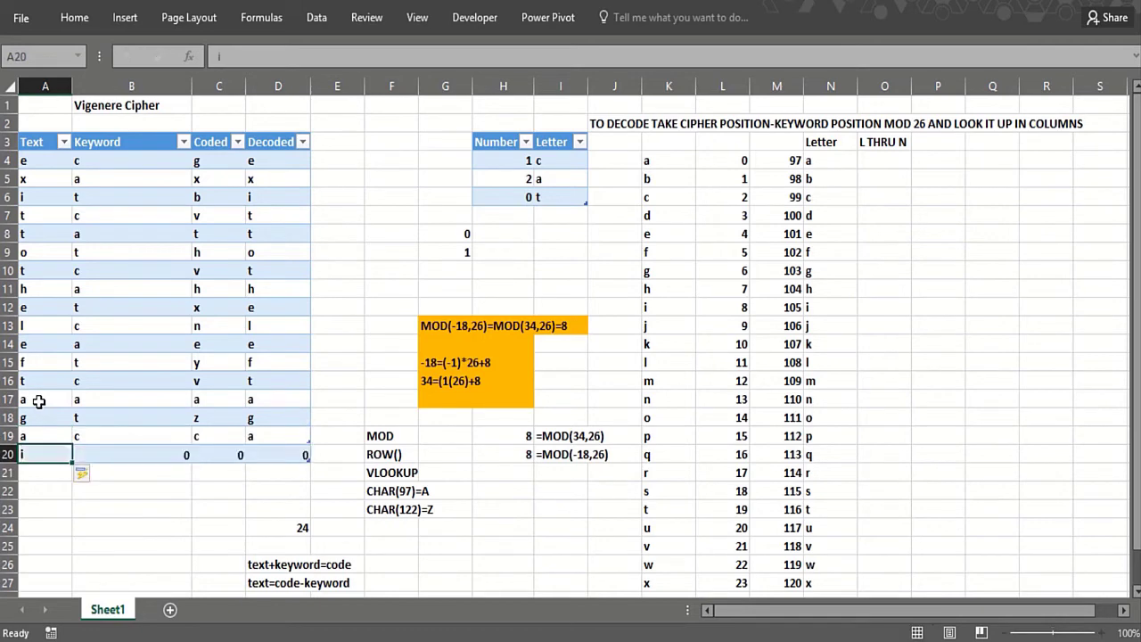
type("n")
key("Return")
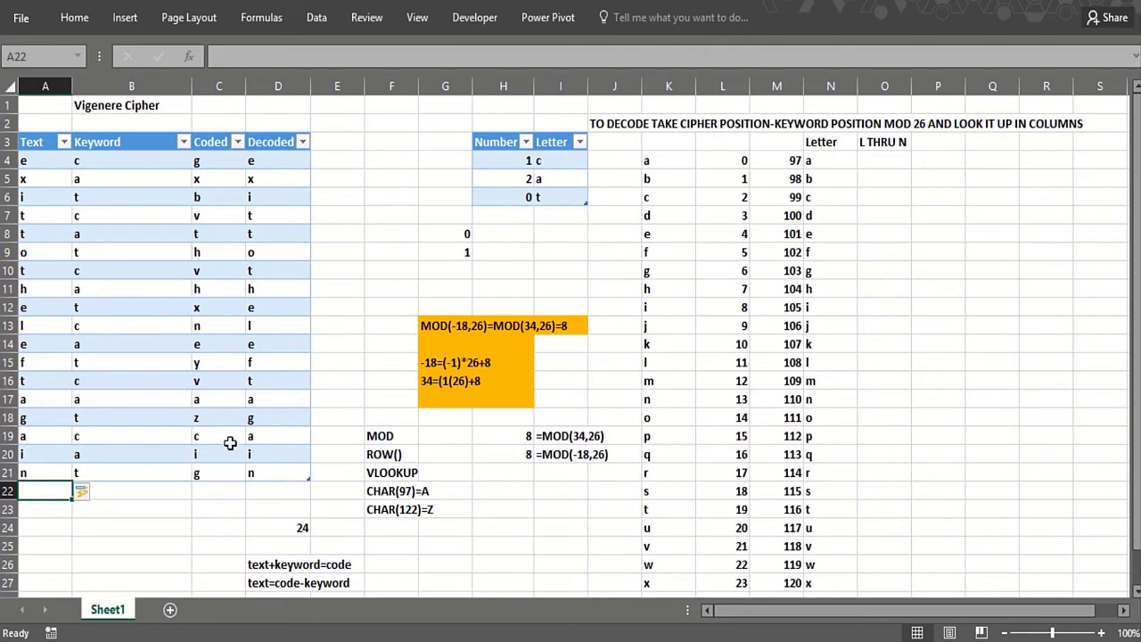
Check the decoded letters in D17 and D21, which ends with n.
left_click(254, 403)
left_click(266, 471)
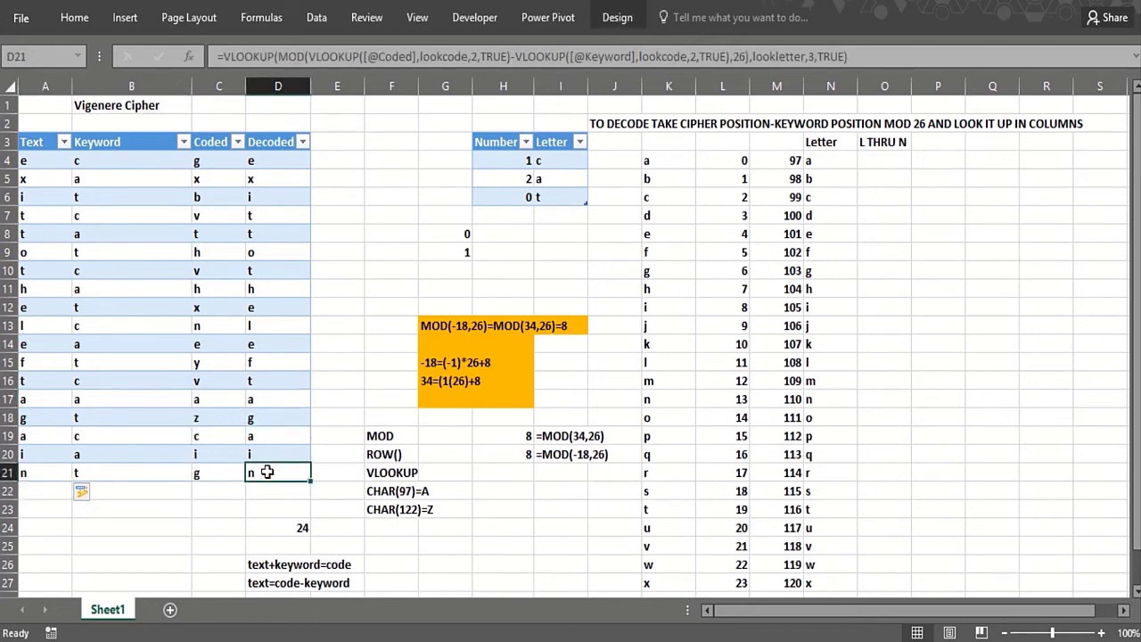
left_click(437, 527)
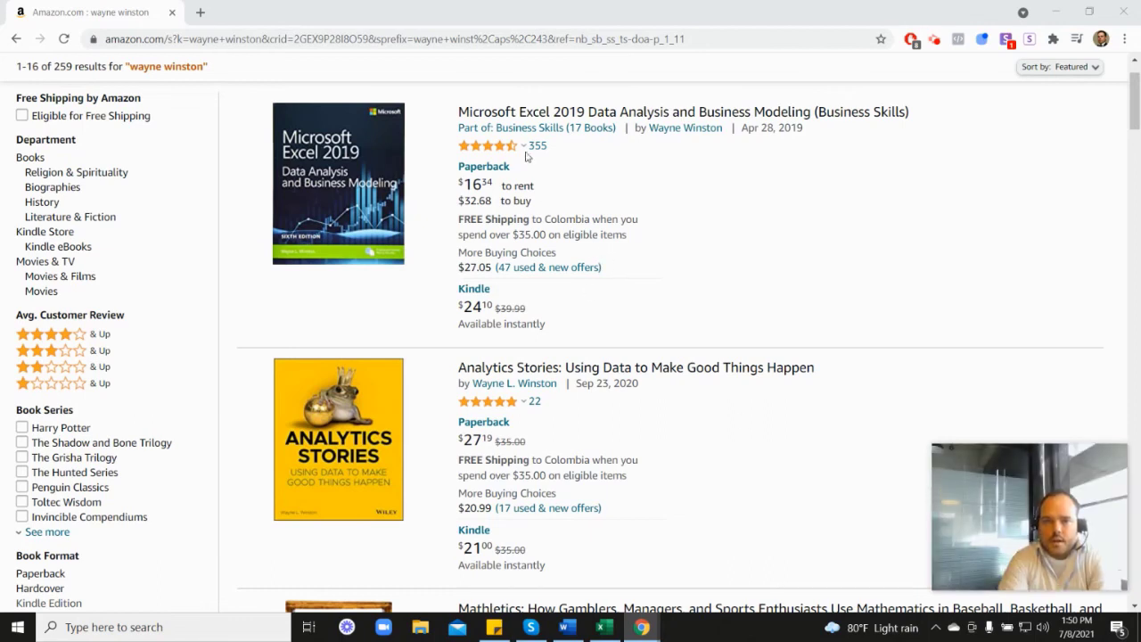
mouse_move(489, 153)
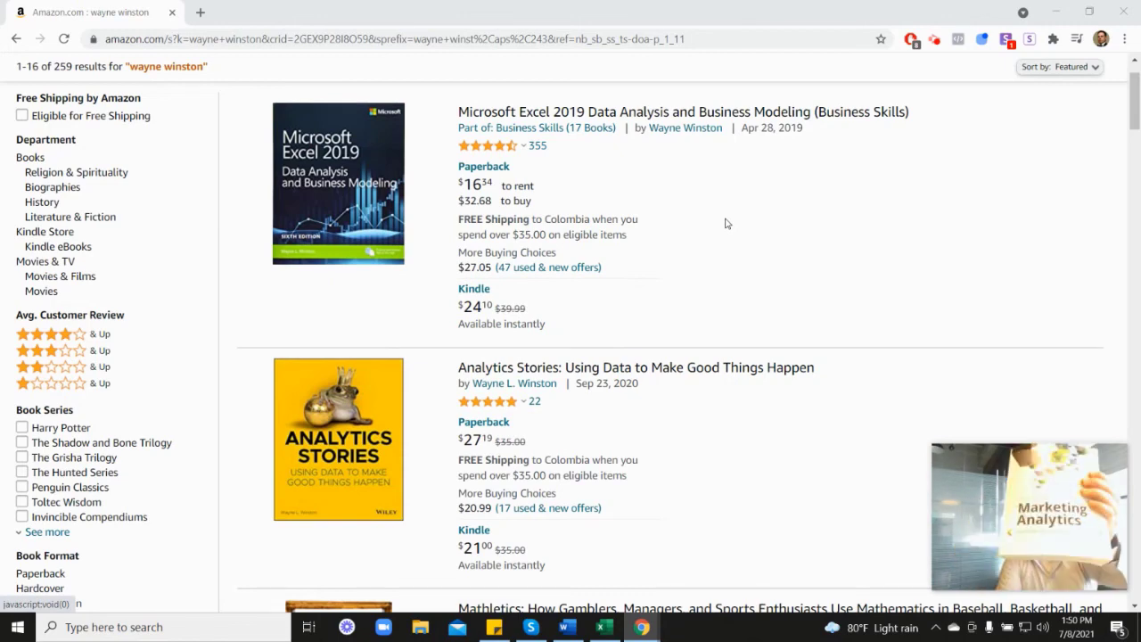
scroll(1014, 367, "down", 4)
scroll(1040, 313, "down", 4)
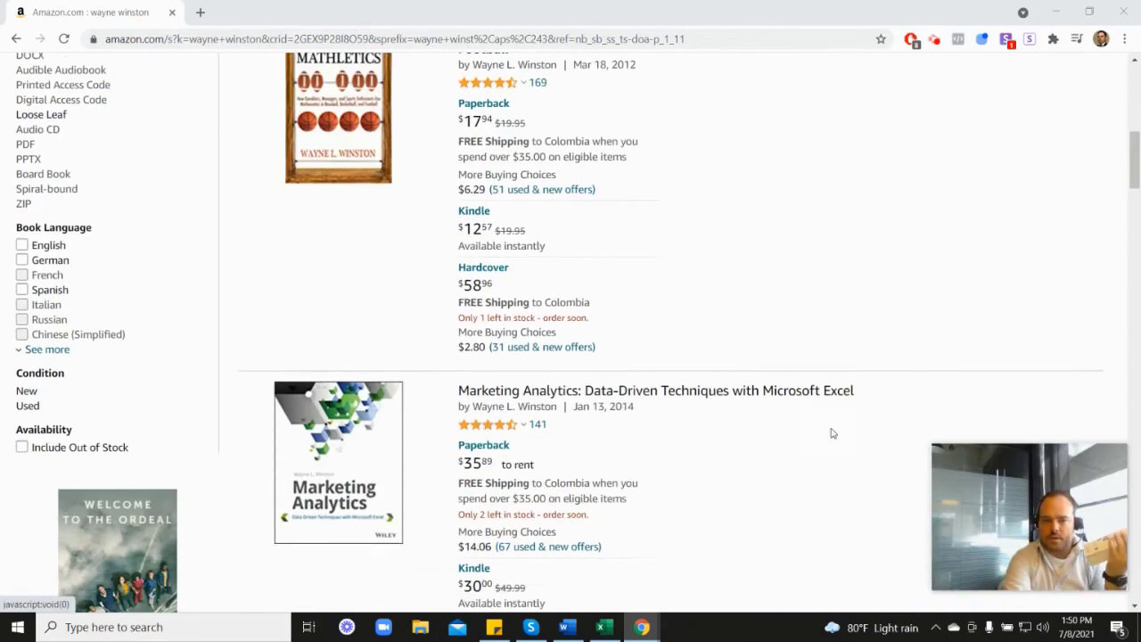
mouse_move(503, 334)
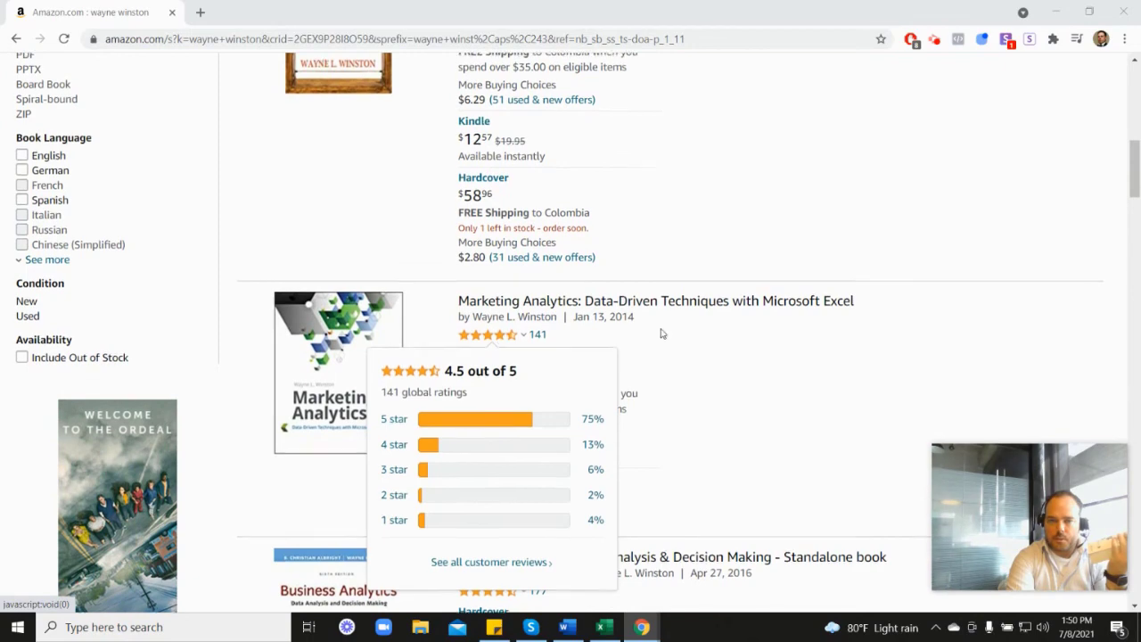
scroll(663, 337, "up", 6)
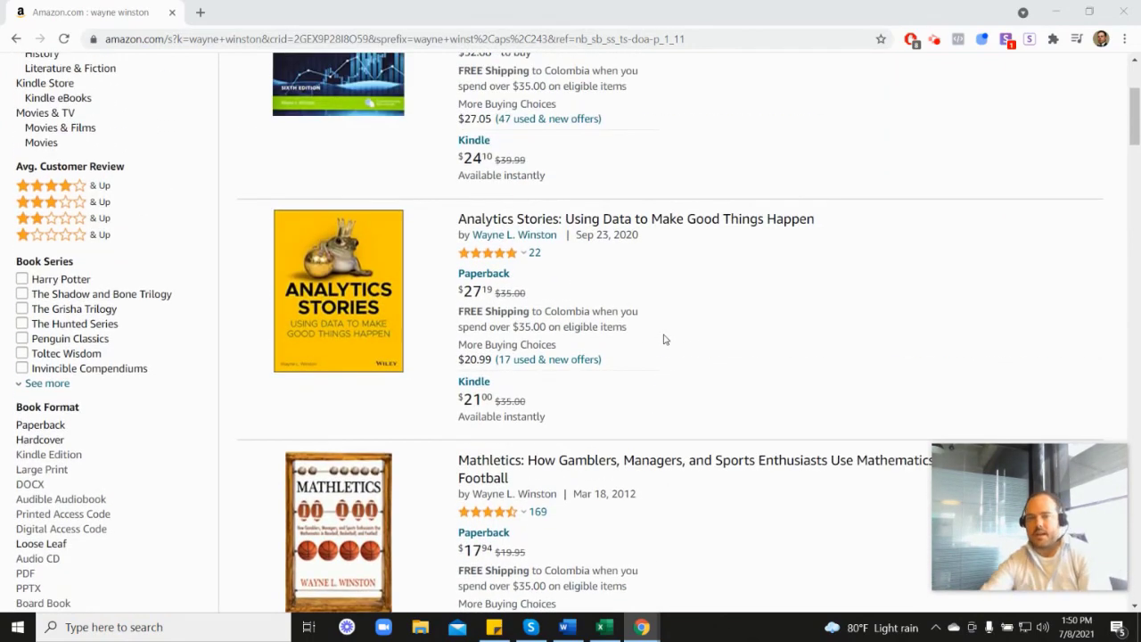